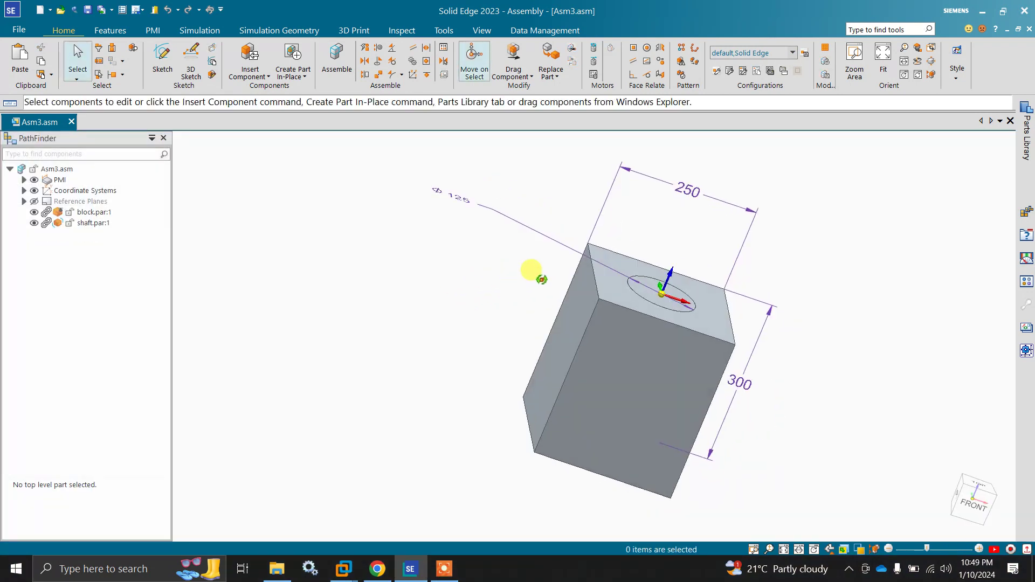
# - Hide the PMI dimensions Linear 1, Linear 2 and Radial Diameter 1 in the assembly
pyautogui.moveTo(541, 279); pyautogui.dragTo(474, 300, button='middle')
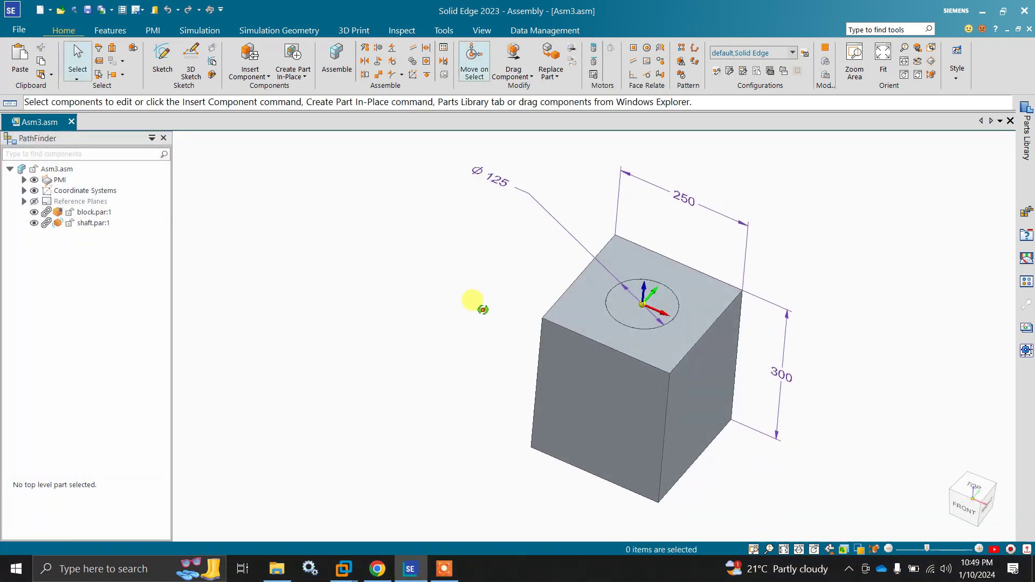
pyautogui.click(23, 179)
pyautogui.click(36, 191)
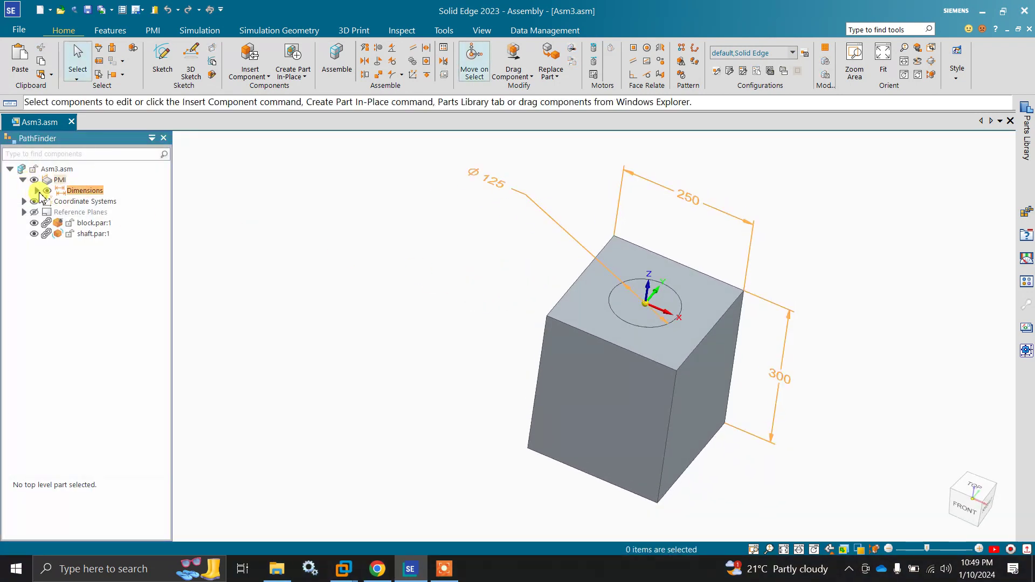
pyautogui.click(60, 201)
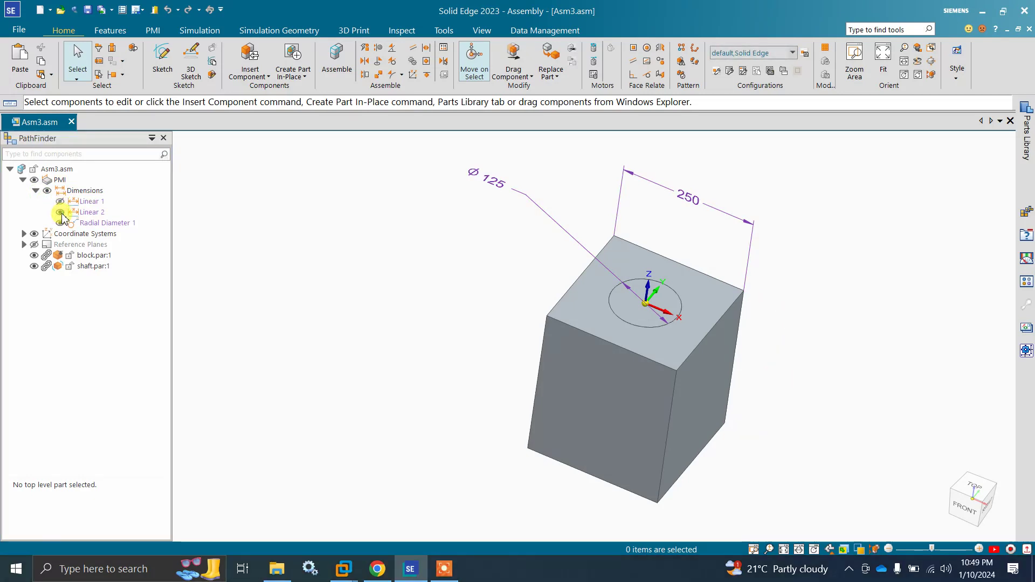
pyautogui.click(60, 211)
pyautogui.click(60, 222)
pyautogui.click(36, 191)
pyautogui.click(23, 181)
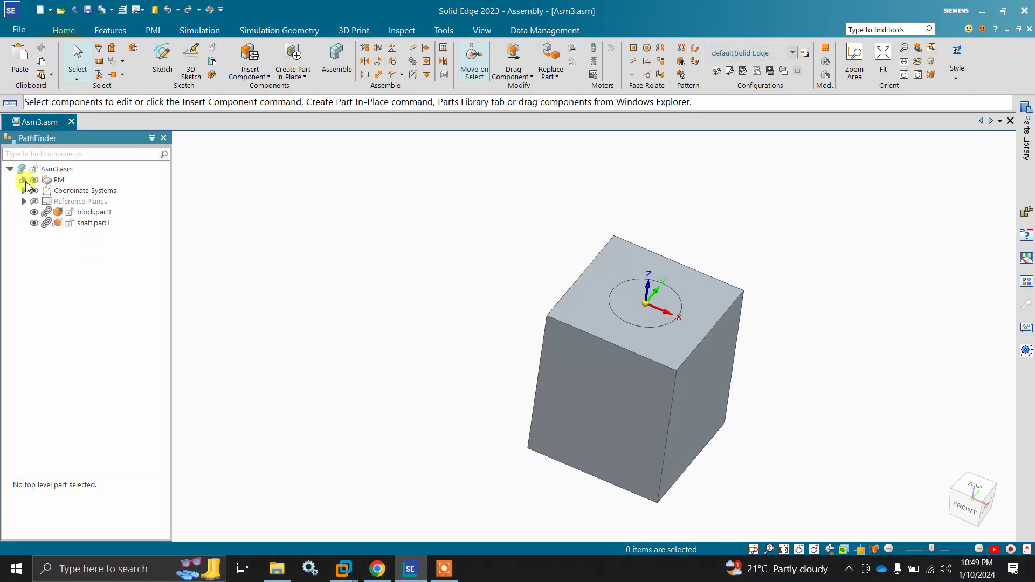
# - Examine the assembly's variable table, checking each dimension against the model and the MAIN variable's link formula
pyautogui.moveTo(442, 240); pyautogui.dragTo(354, 237, button='middle')
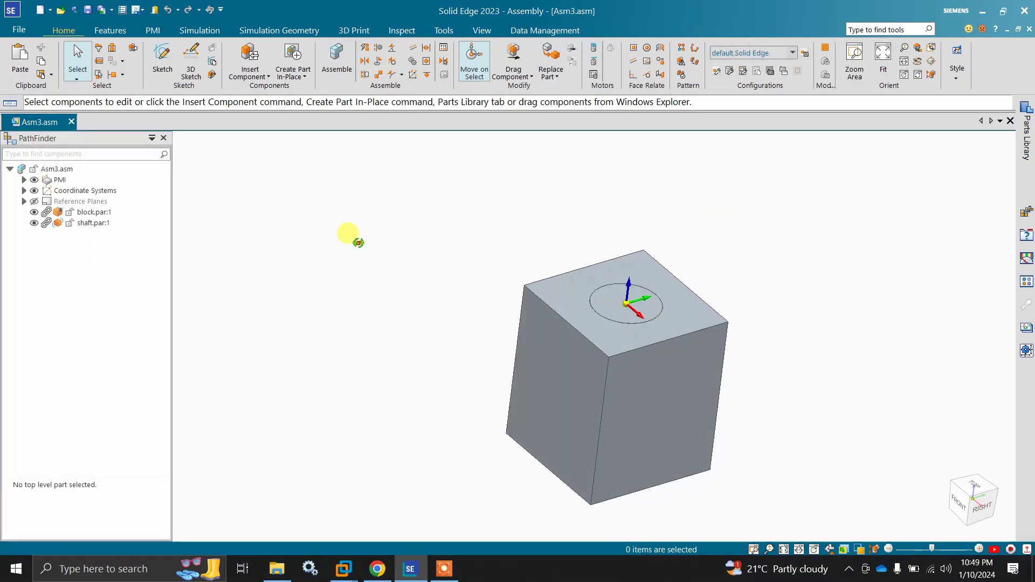
pyautogui.click(458, 28)
pyautogui.click(146, 54)
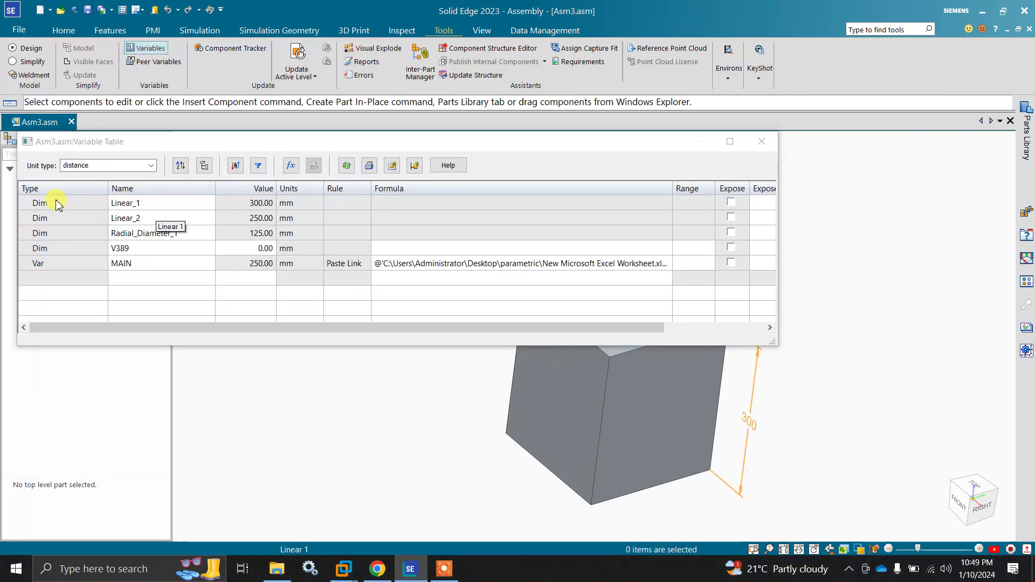
pyautogui.click(56, 201)
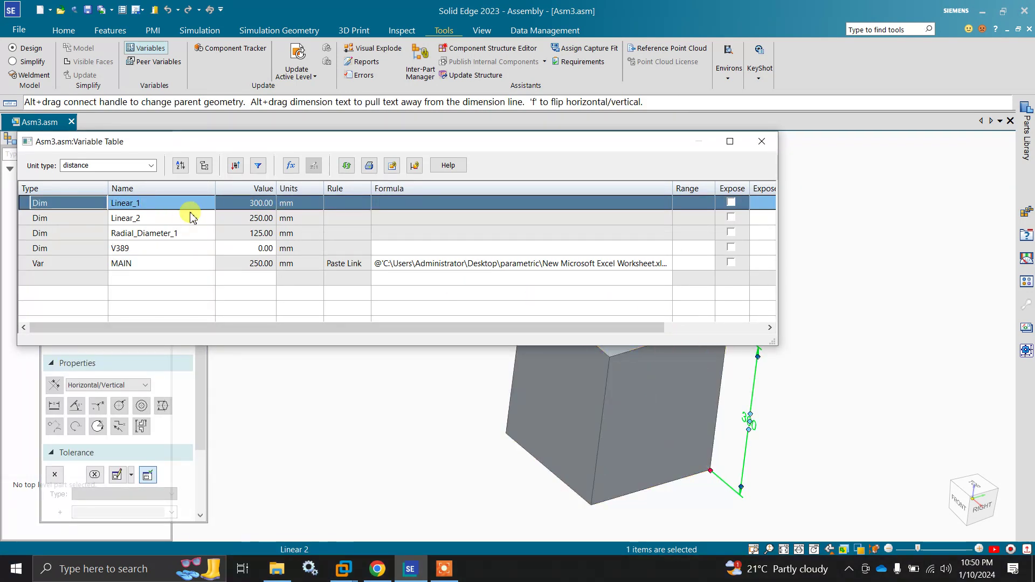
pyautogui.click(92, 221)
pyautogui.moveTo(239, 146); pyautogui.dragTo(449, 146)
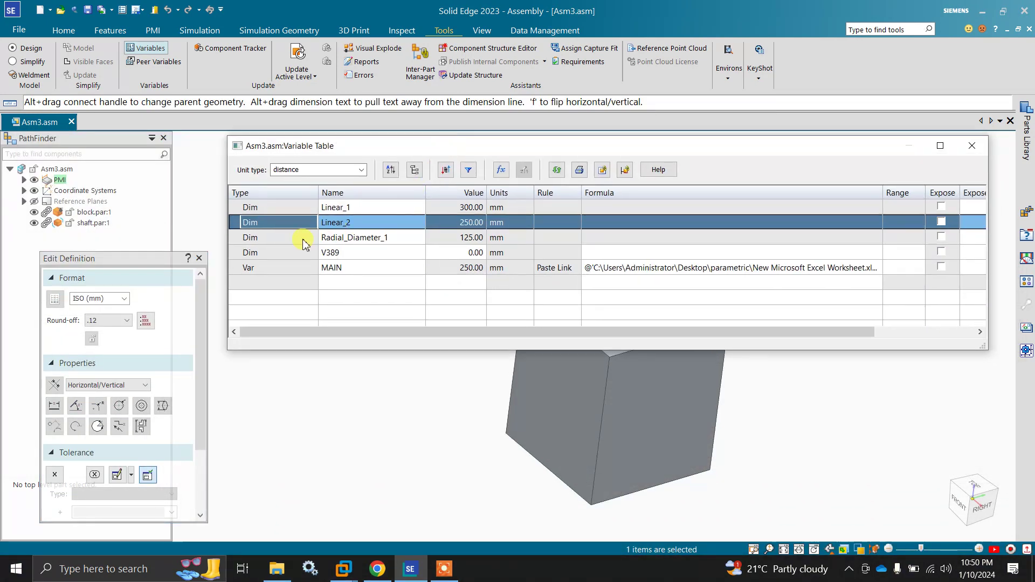
pyautogui.click(271, 238)
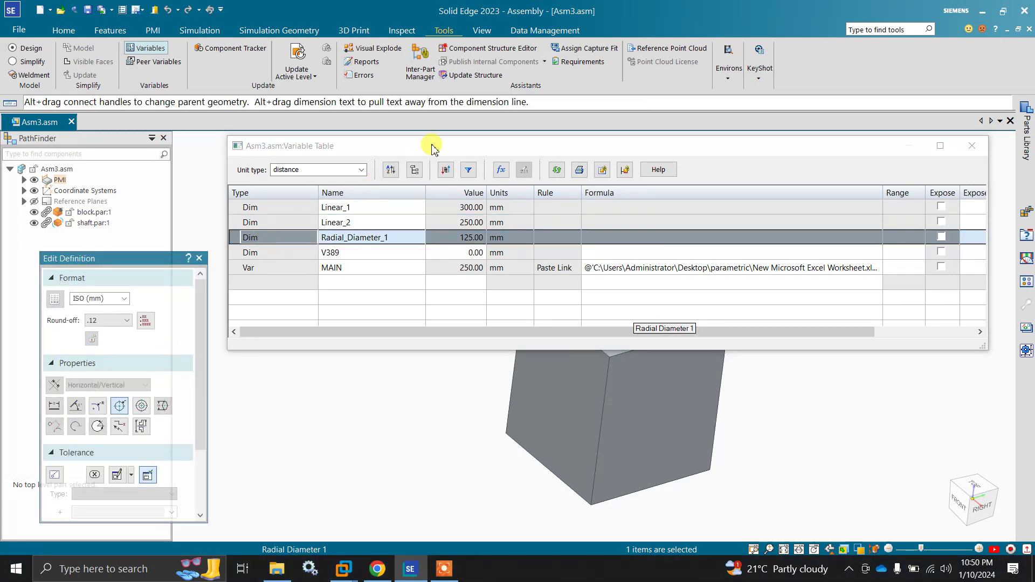
pyautogui.moveTo(431, 146); pyautogui.dragTo(455, 243)
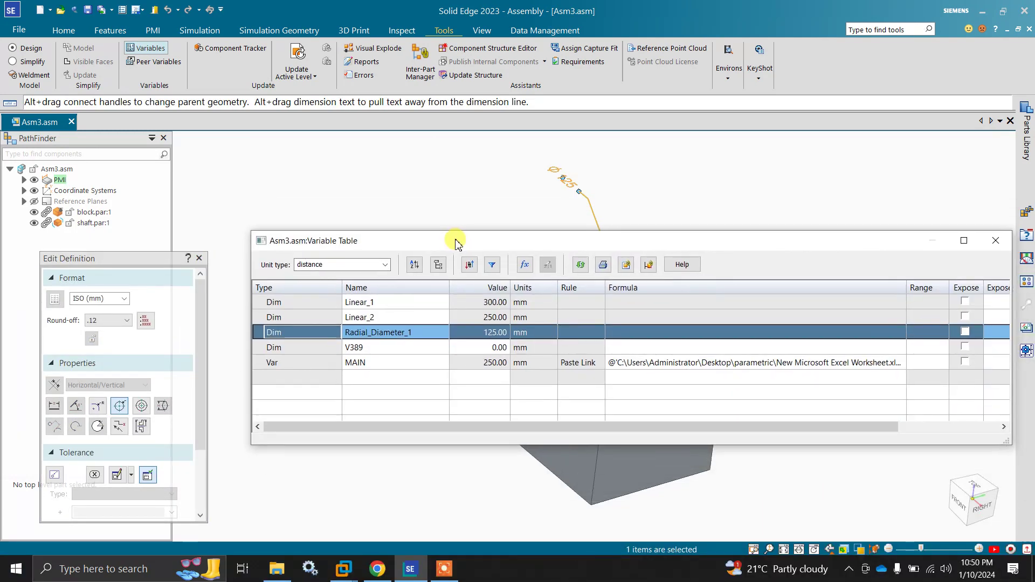
pyautogui.click(281, 347)
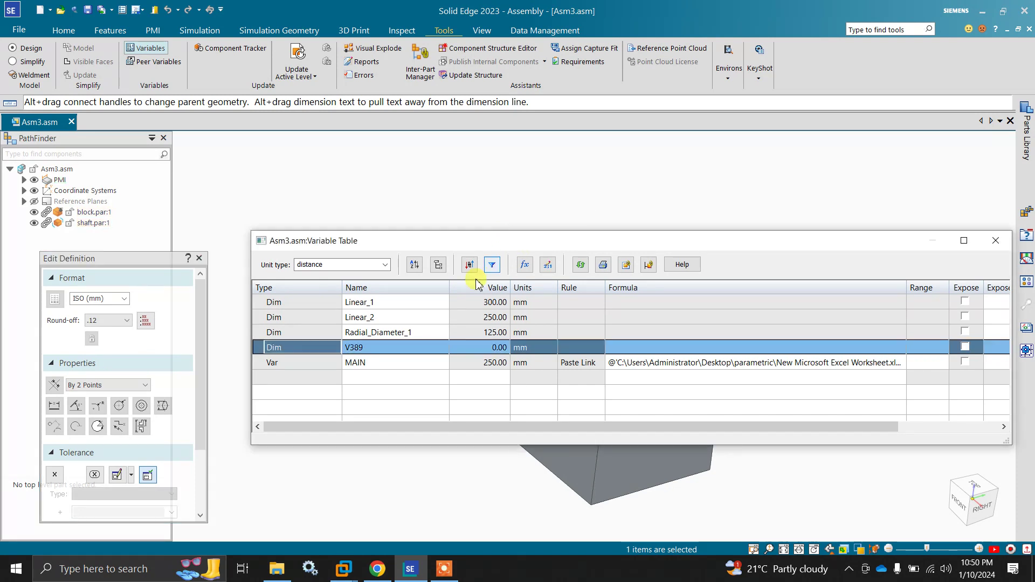
pyautogui.click(305, 361)
pyautogui.moveTo(515, 242); pyautogui.dragTo(394, 186)
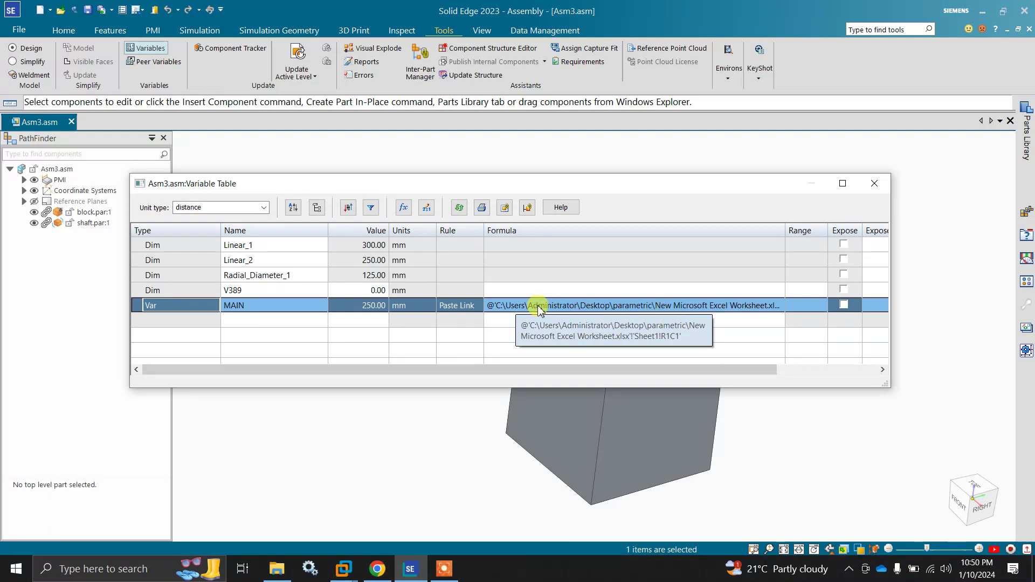
# - Widen the Formula column to show the MAIN variable's full link and open its linked Excel worksheet
pyautogui.doubleClick(786, 225)
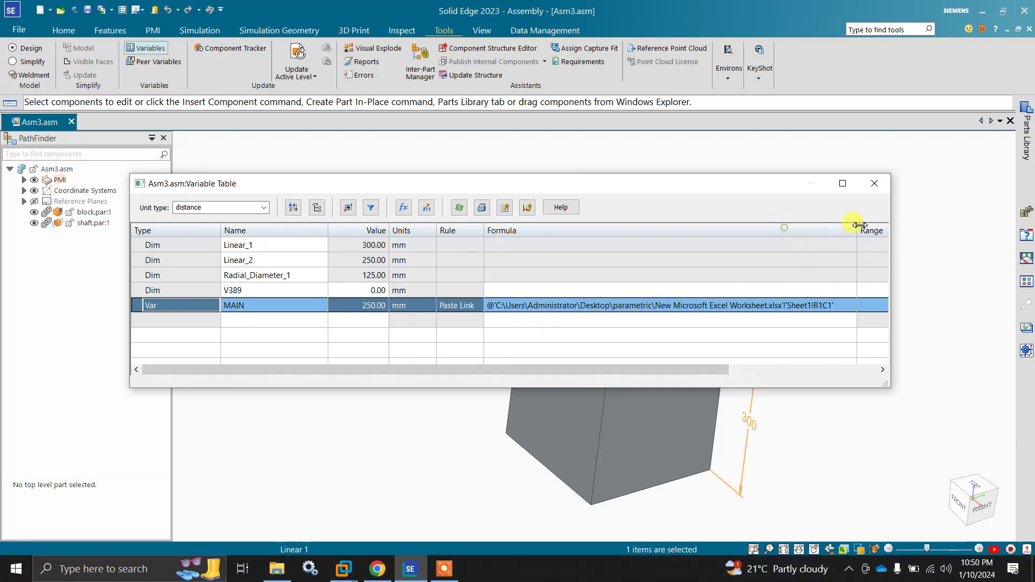
pyautogui.click(795, 306)
pyautogui.doubleClick(794, 305)
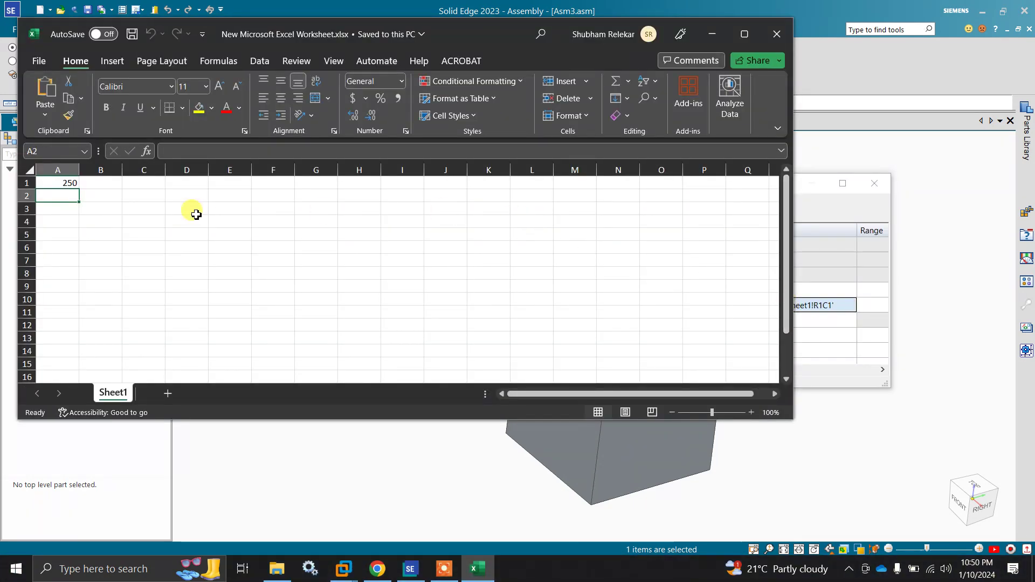
# - Set cell A1 of the linked worksheet to 500, save and close the workbook, and close the assembly's variable table
pyautogui.click(63, 185)
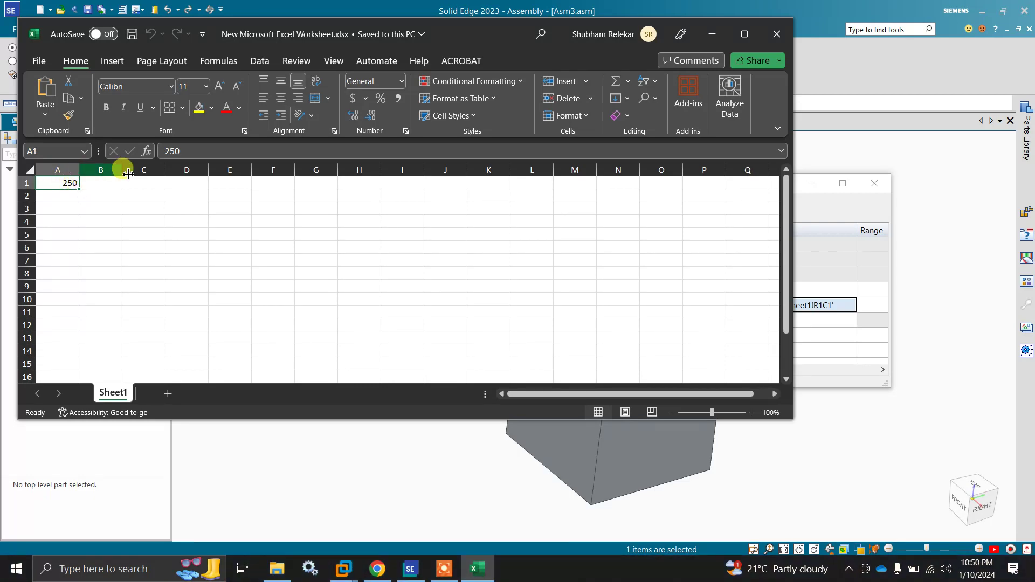
pyautogui.moveTo(468, 36); pyautogui.dragTo(625, 180)
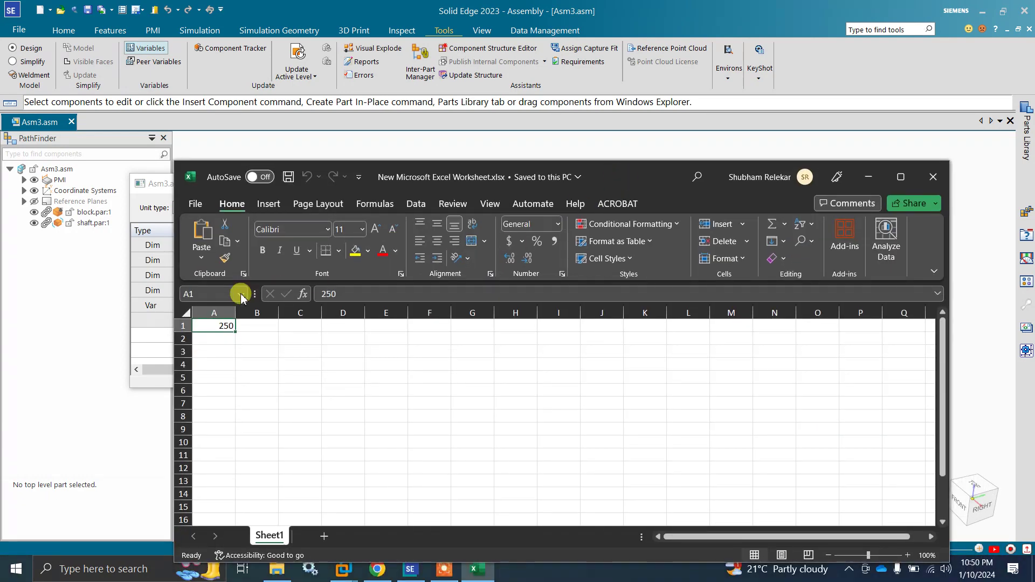
pyautogui.write('500')
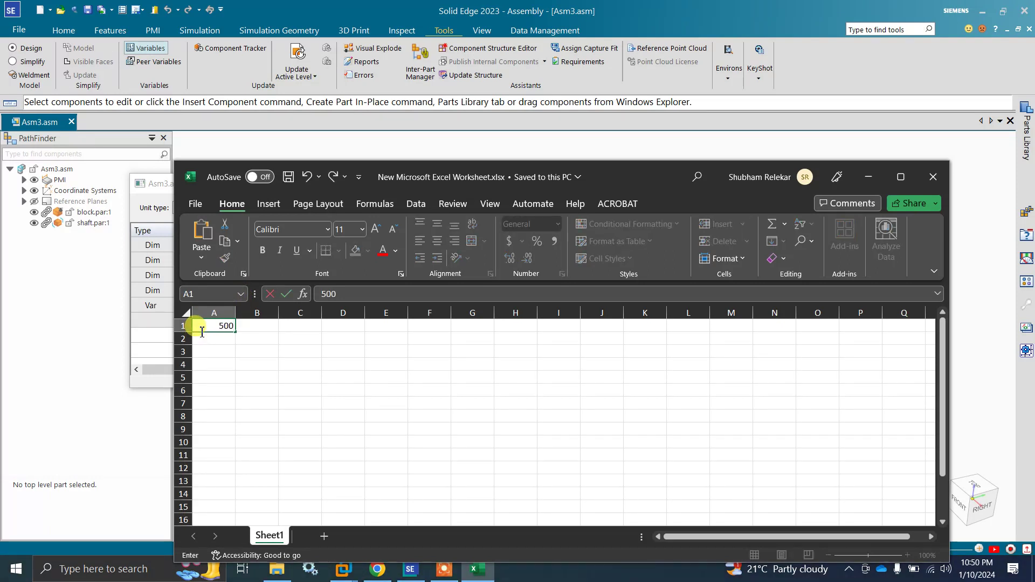
pyautogui.press('Return')
pyautogui.hotkey('ctrl', 's')
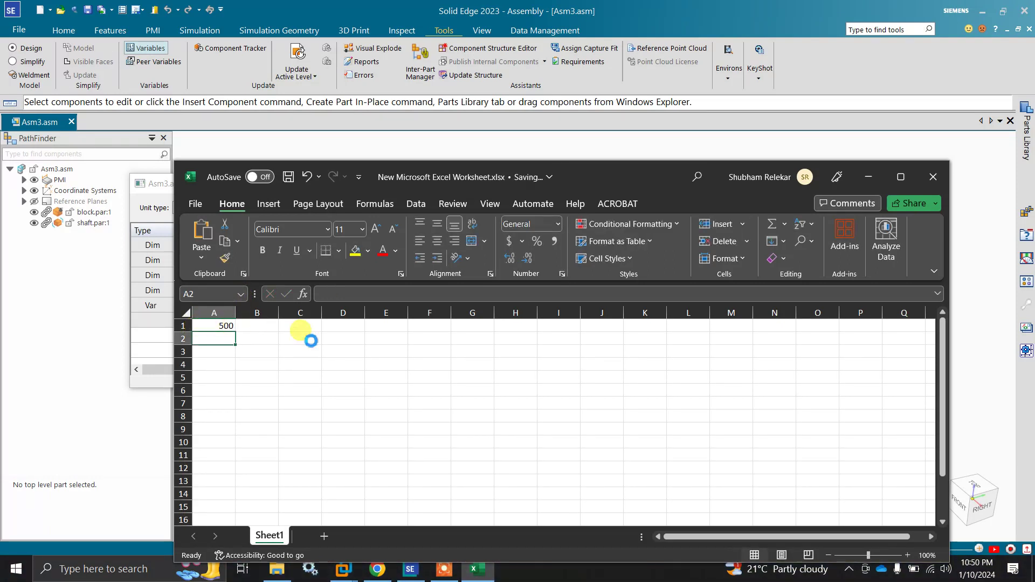
pyautogui.click(932, 178)
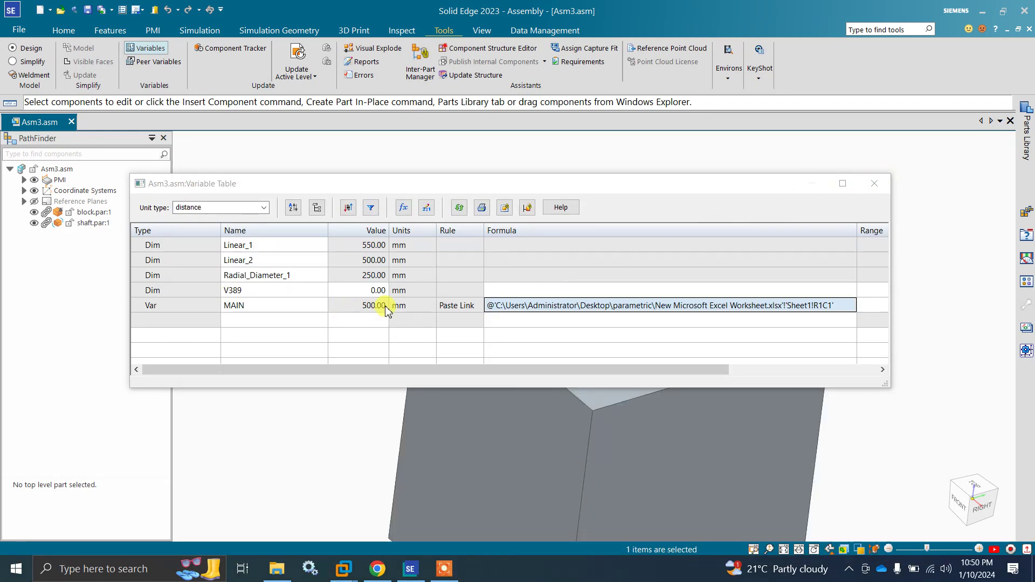
pyautogui.click(874, 185)
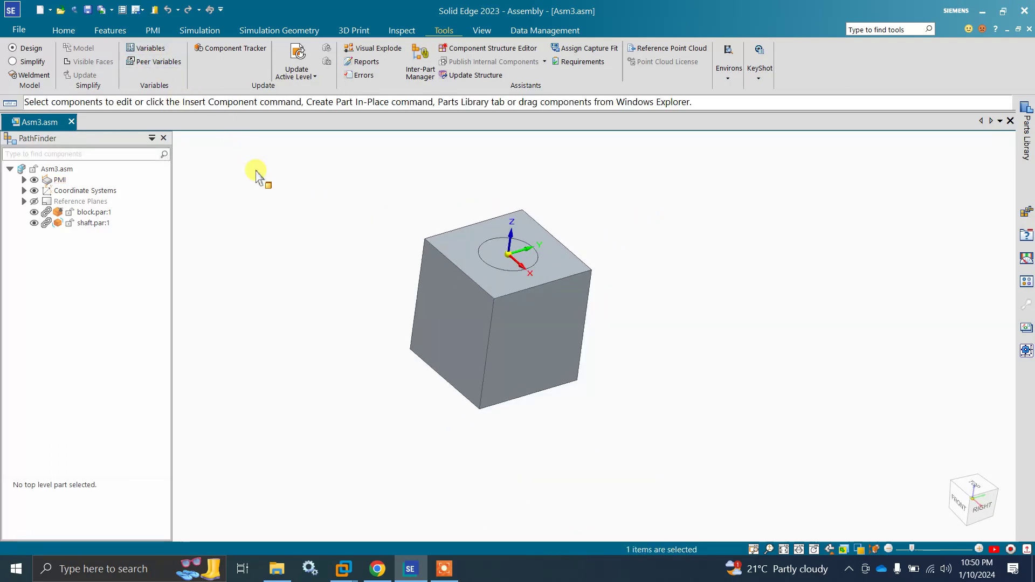
# - Examine the block's peer variables, checking the LENGTH link and the extrusion's formula
pyautogui.click(144, 63)
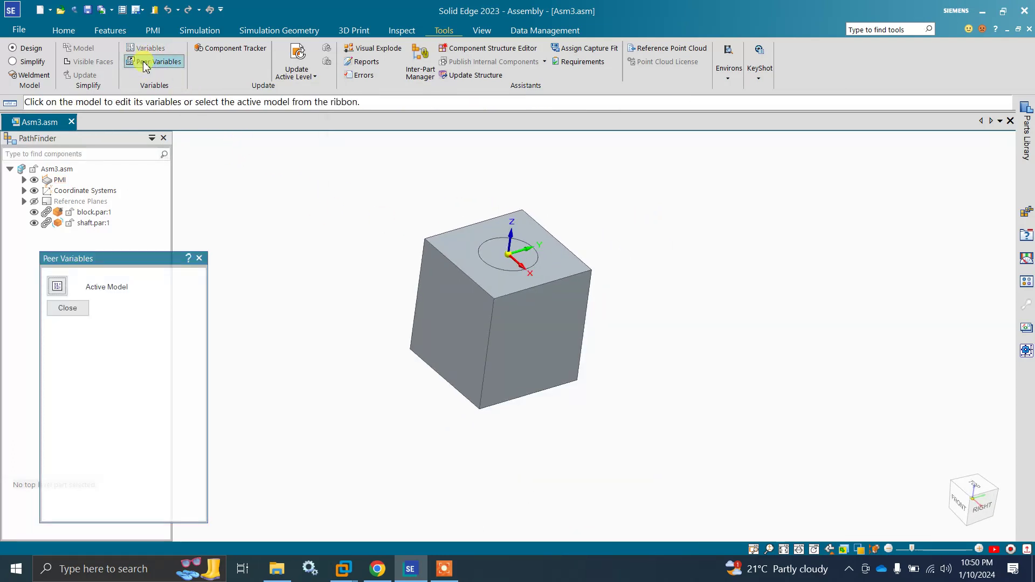
pyautogui.click(444, 296)
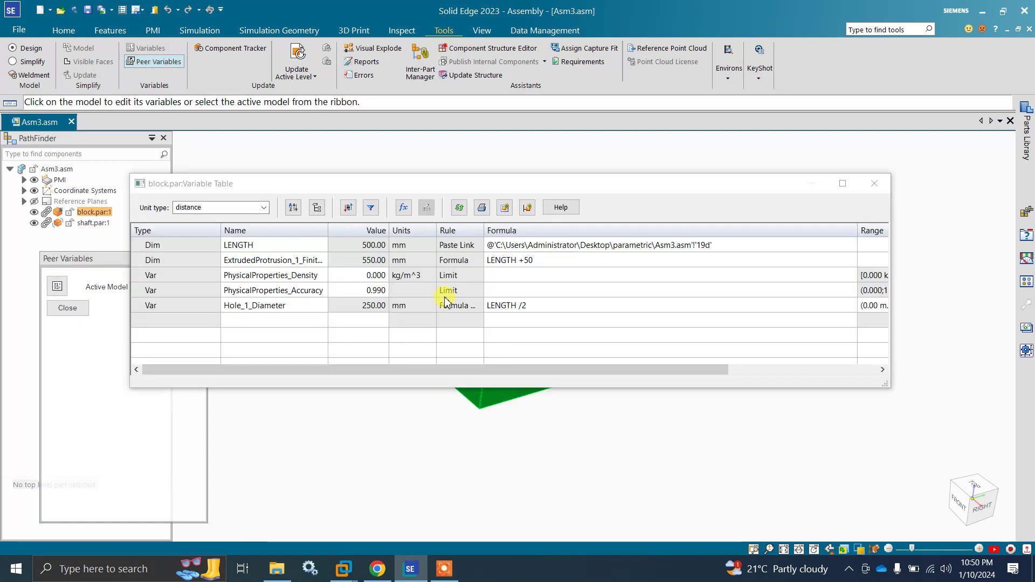
pyautogui.click(180, 247)
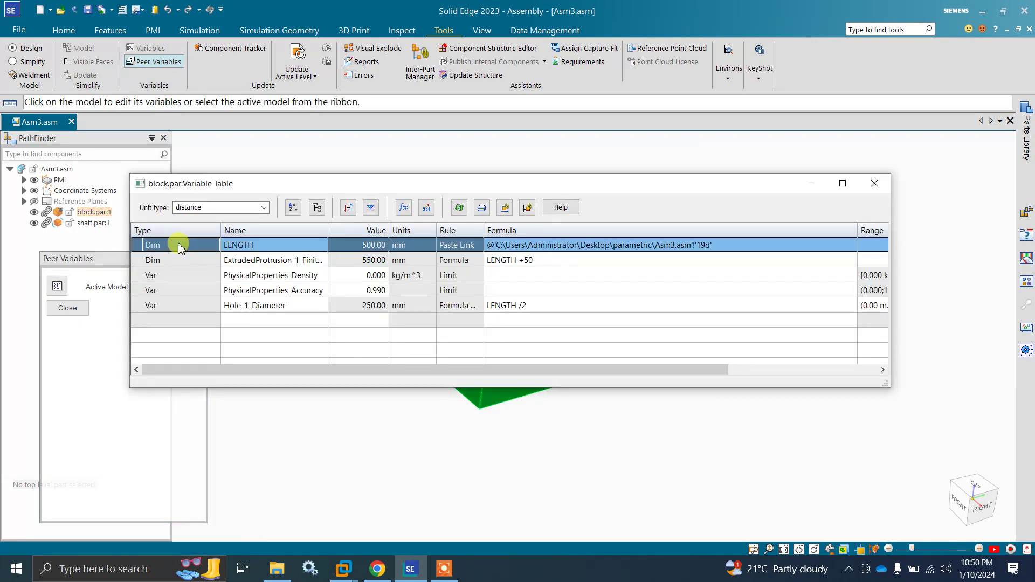
pyautogui.click(179, 261)
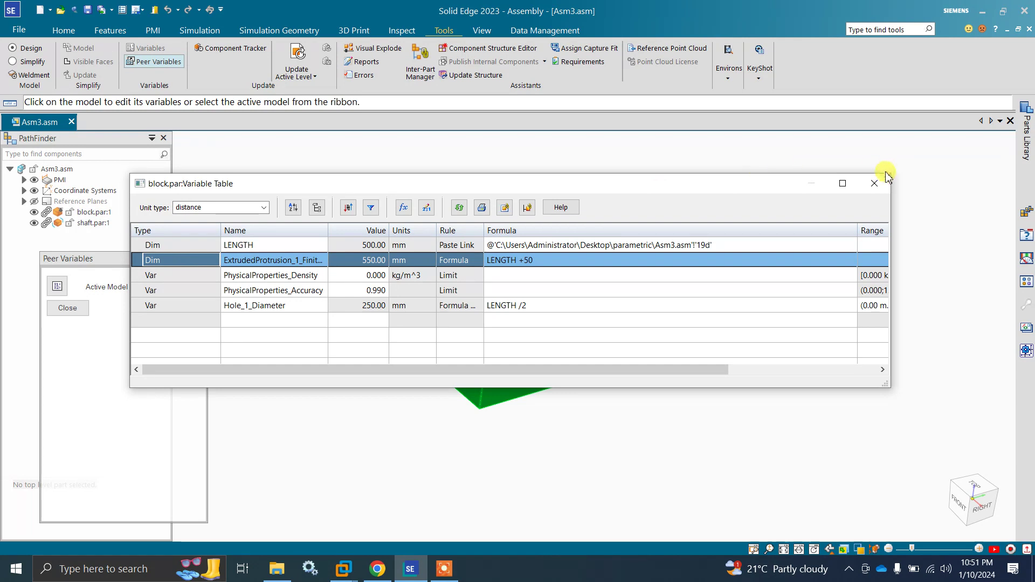
pyautogui.click(874, 183)
# - Examine the shaft's peer variables and their links to the block part
pyautogui.click(158, 61)
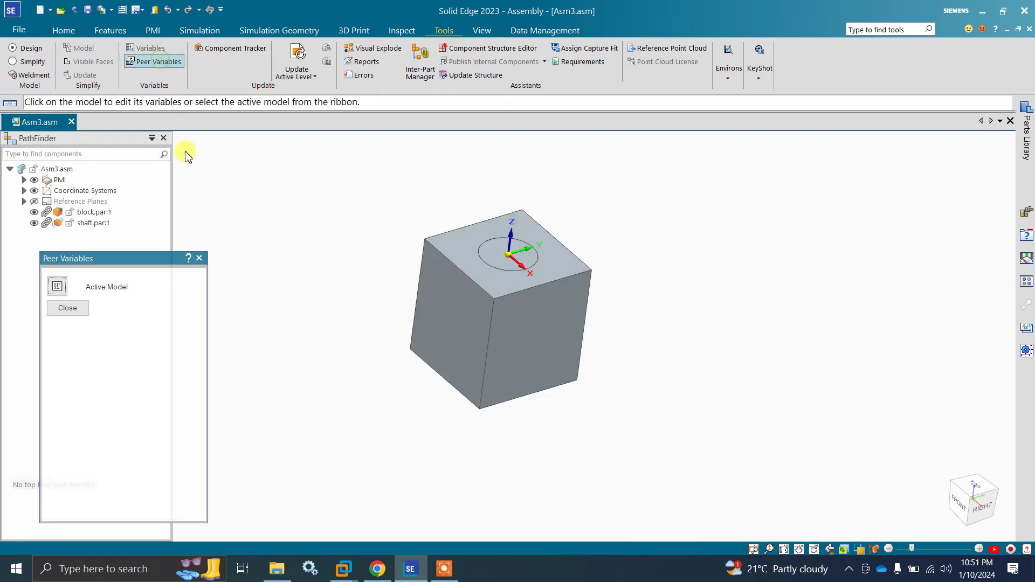
pyautogui.click(488, 246)
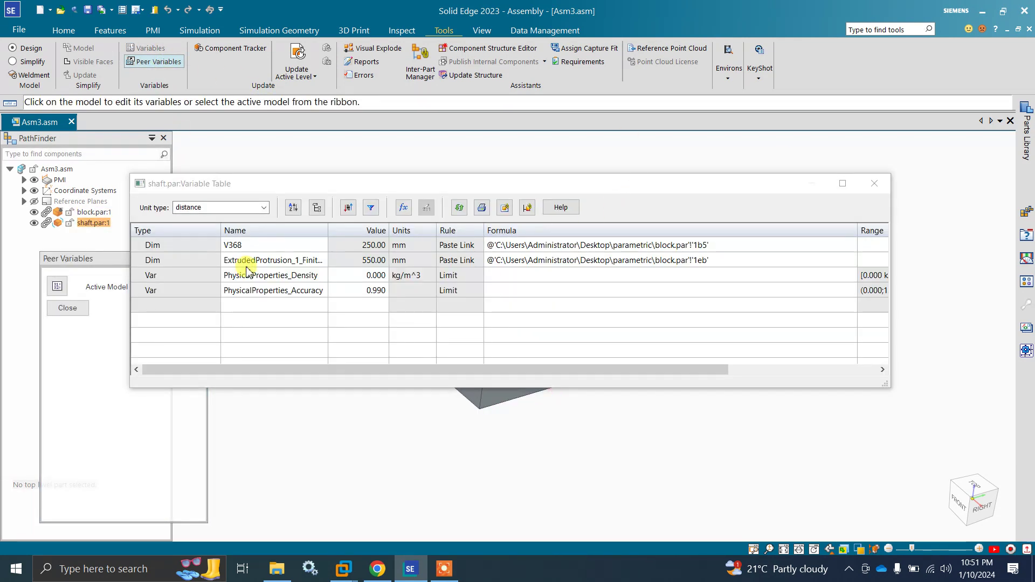
pyautogui.click(167, 247)
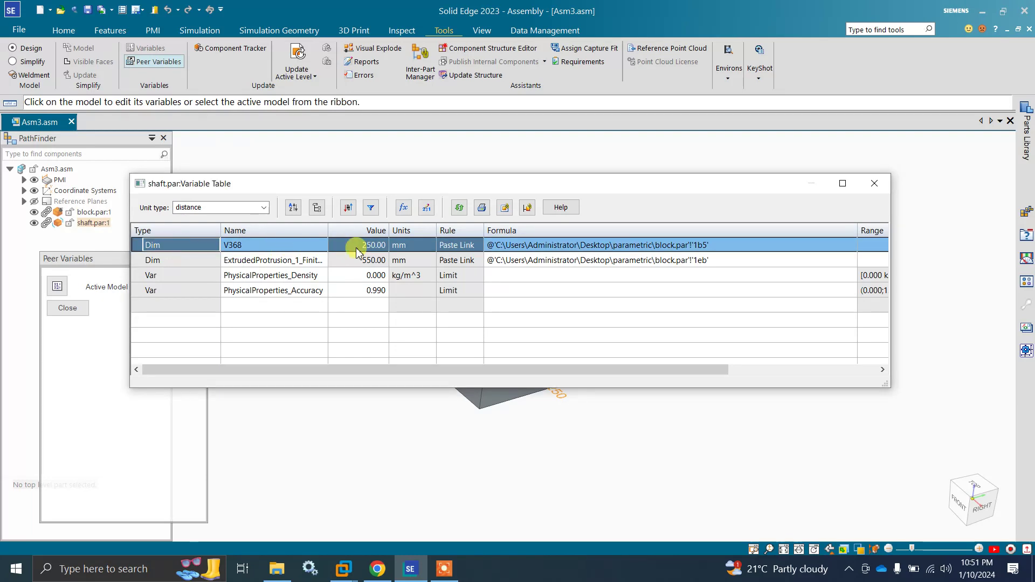
pyautogui.click(873, 185)
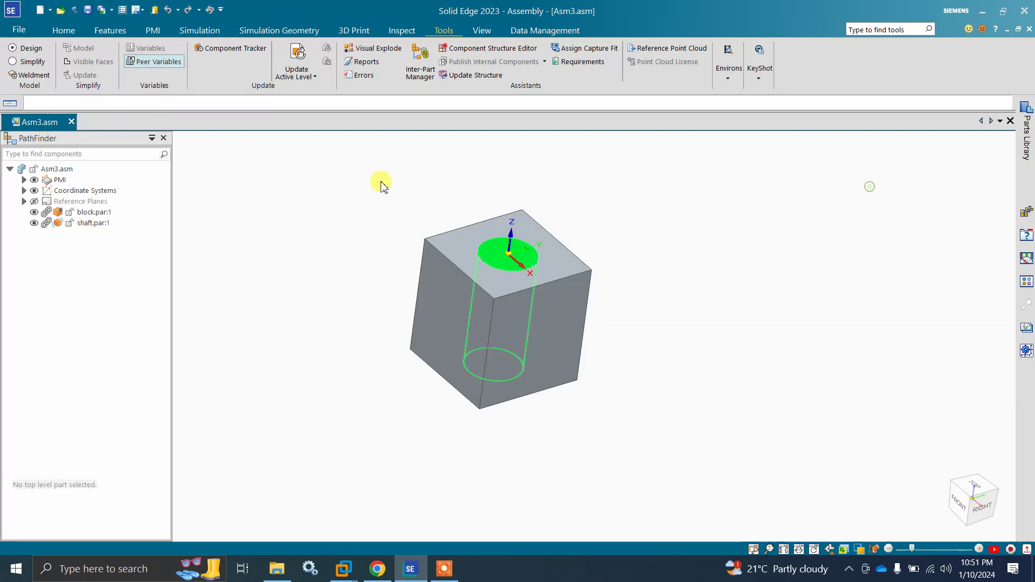
# - Open the block part from the assembly in its own document, accepting the save of its unsaved changes
pyautogui.click(458, 261)
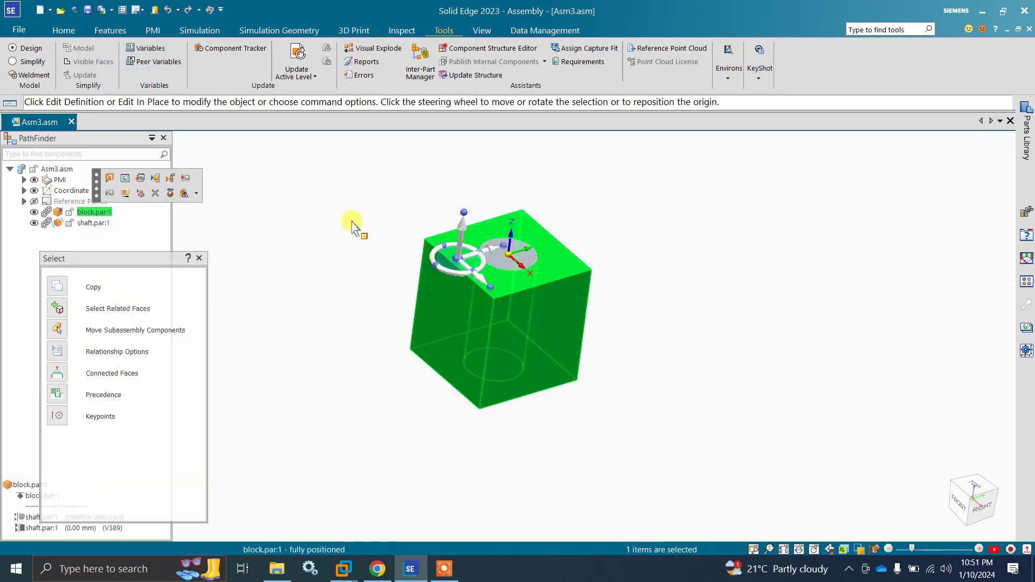
pyautogui.click(148, 179)
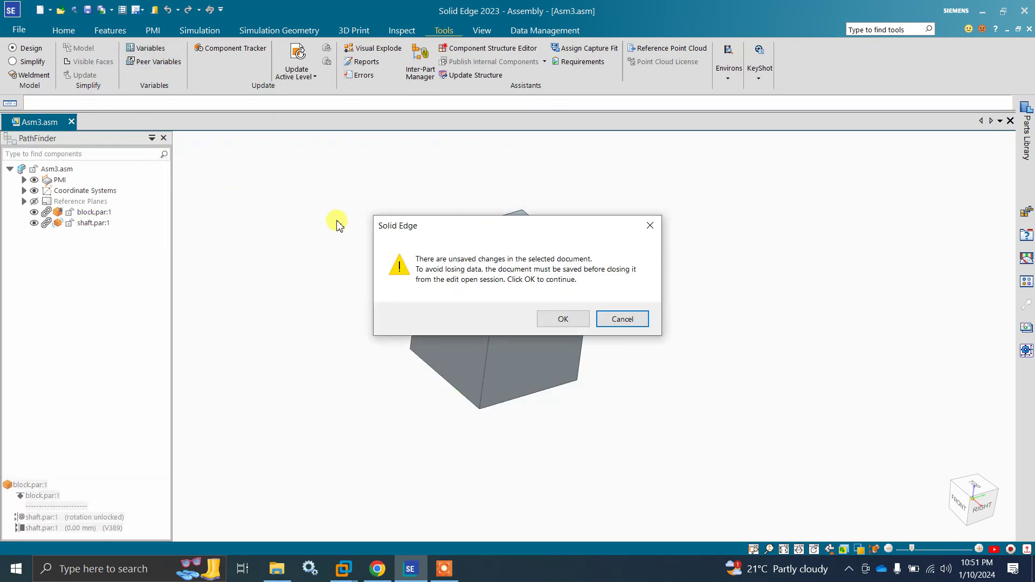
pyautogui.click(564, 319)
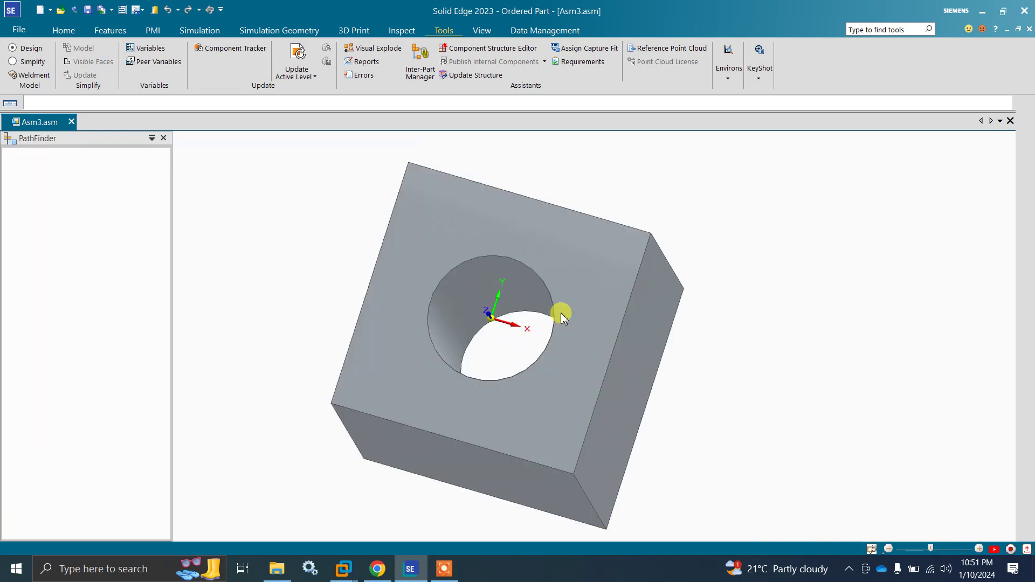
pyautogui.moveTo(483, 294); pyautogui.dragTo(186, 197, button='middle')
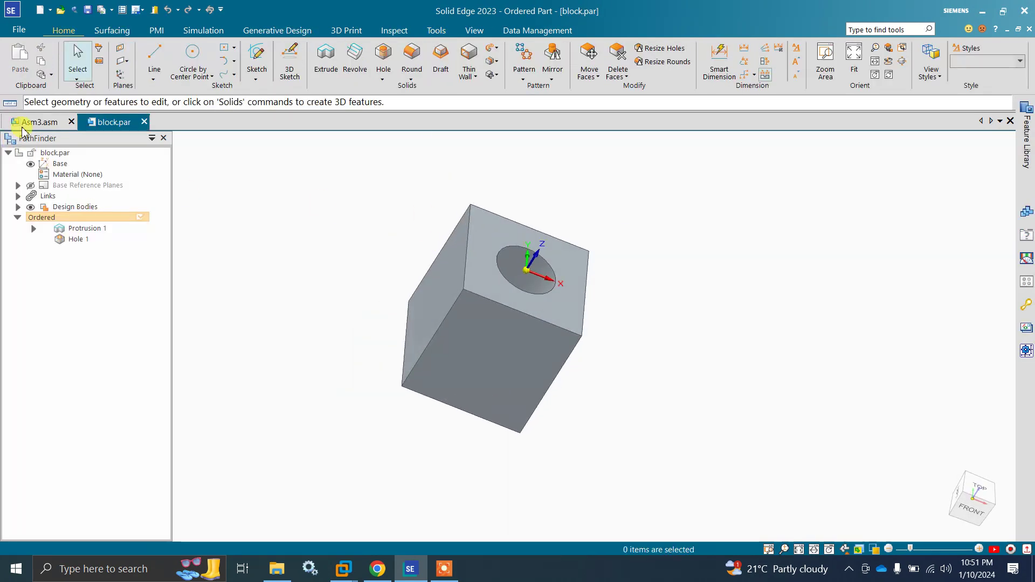
# - Return to Asm3.asm, save the assembly, and open the shaft part in its own document
pyautogui.click(37, 121)
pyautogui.hotkey('ctrl', 's')
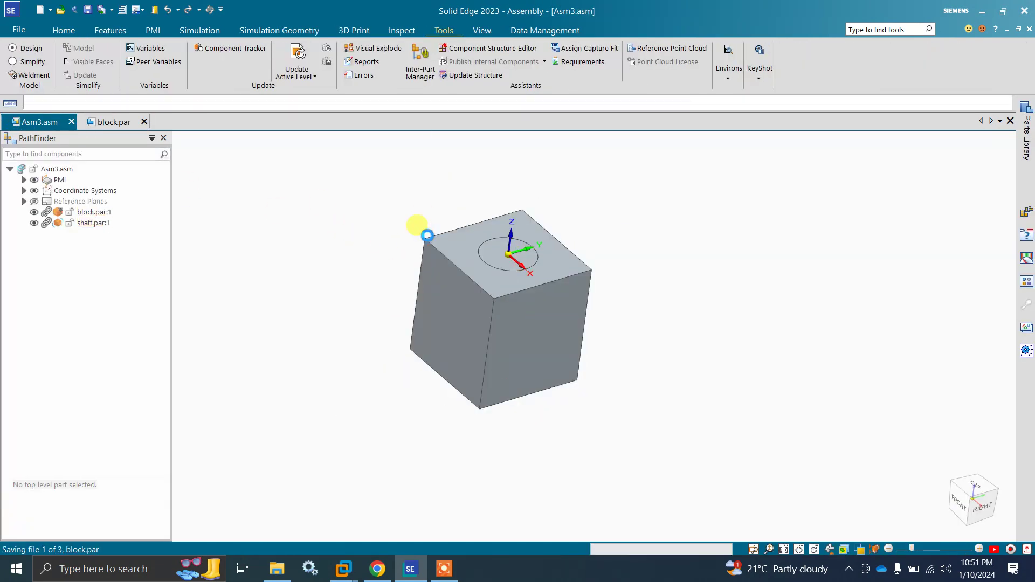
pyautogui.click(501, 254)
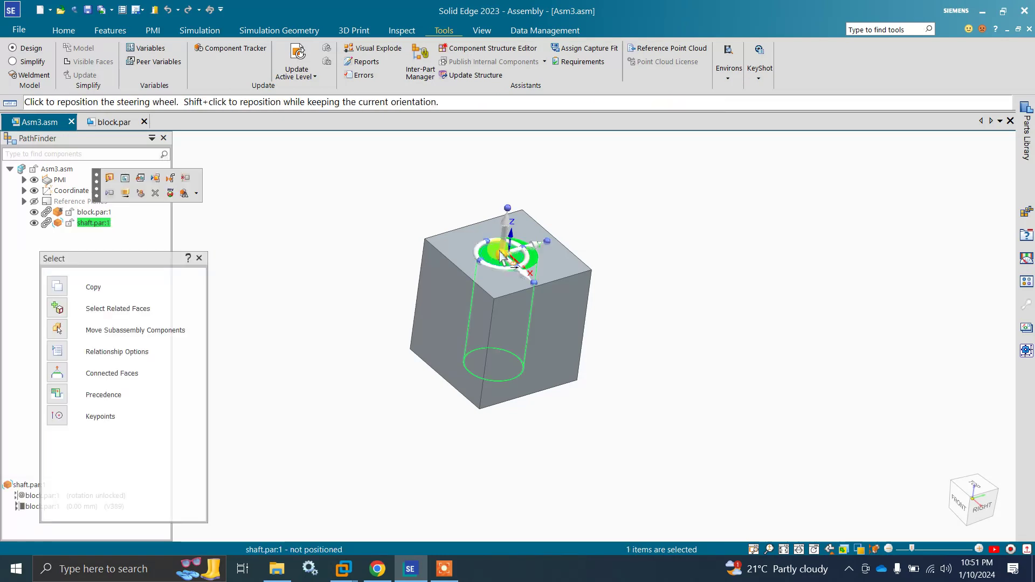
pyautogui.click(141, 177)
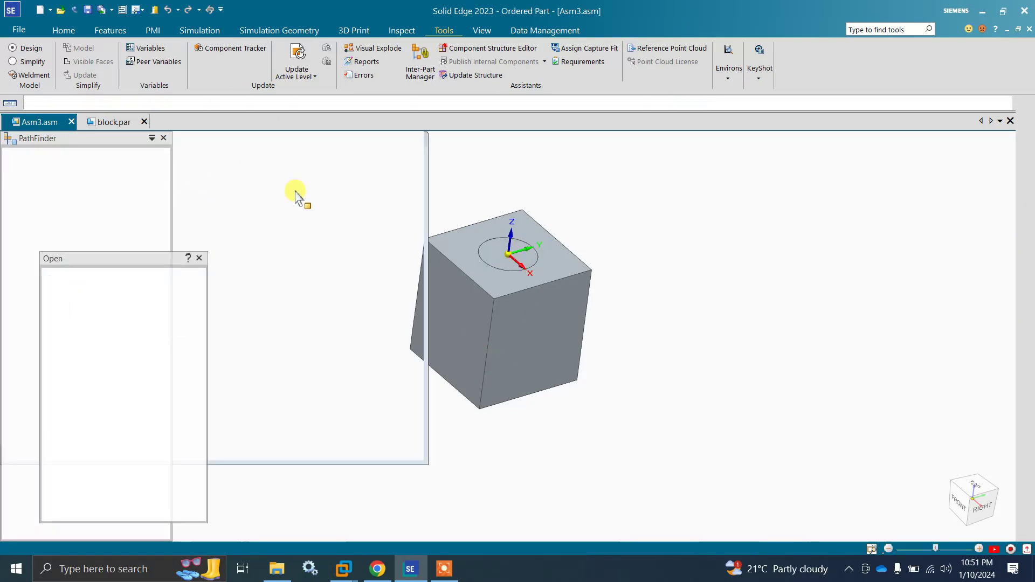
# - Inspect the shaft part's Protrusion 1 feature and the profile nested under it
pyautogui.scroll(-3, 462, 254)
pyautogui.moveTo(493, 265); pyautogui.dragTo(200, 153, button='middle')
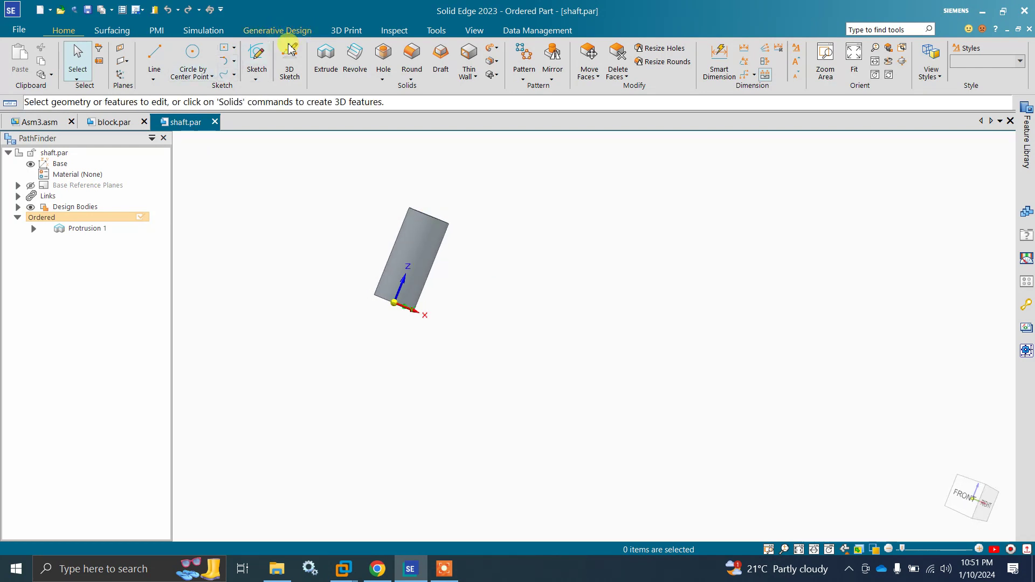
pyautogui.click(33, 228)
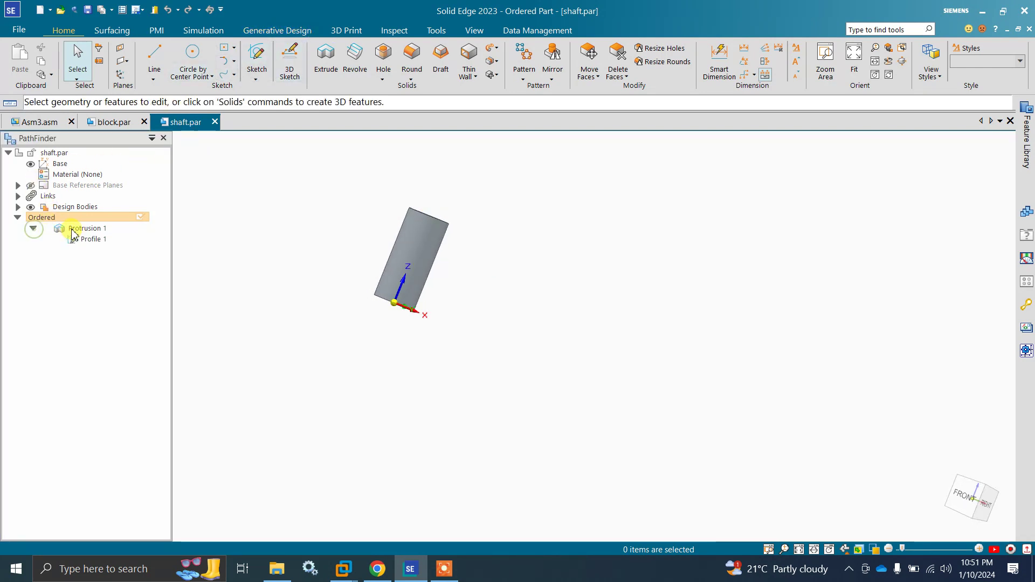
pyautogui.click(92, 239)
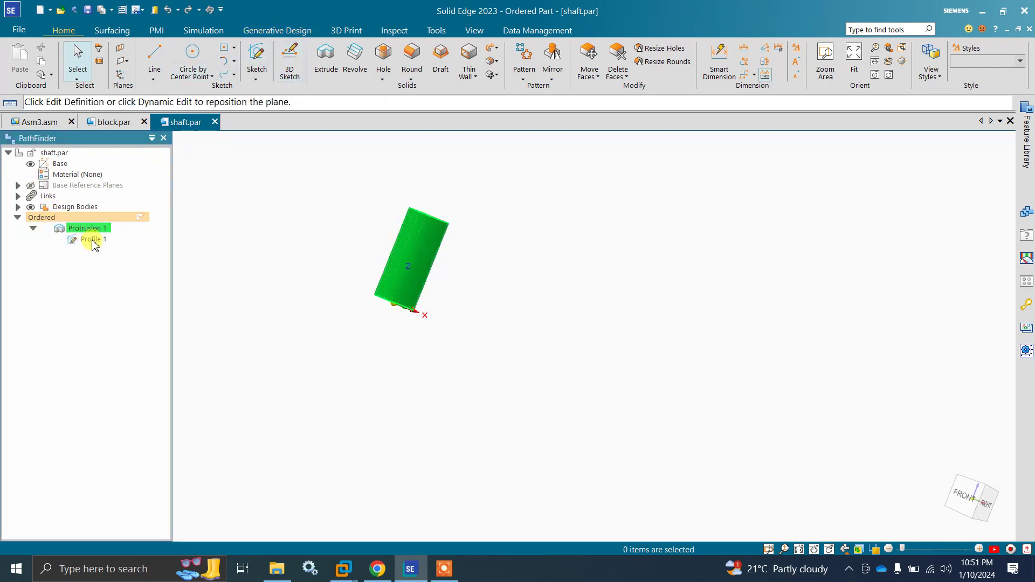
pyautogui.click(229, 239)
# - Open the shaft's variable table and examine its diameter and extrusion depth dimensions on the model
pyautogui.click(436, 30)
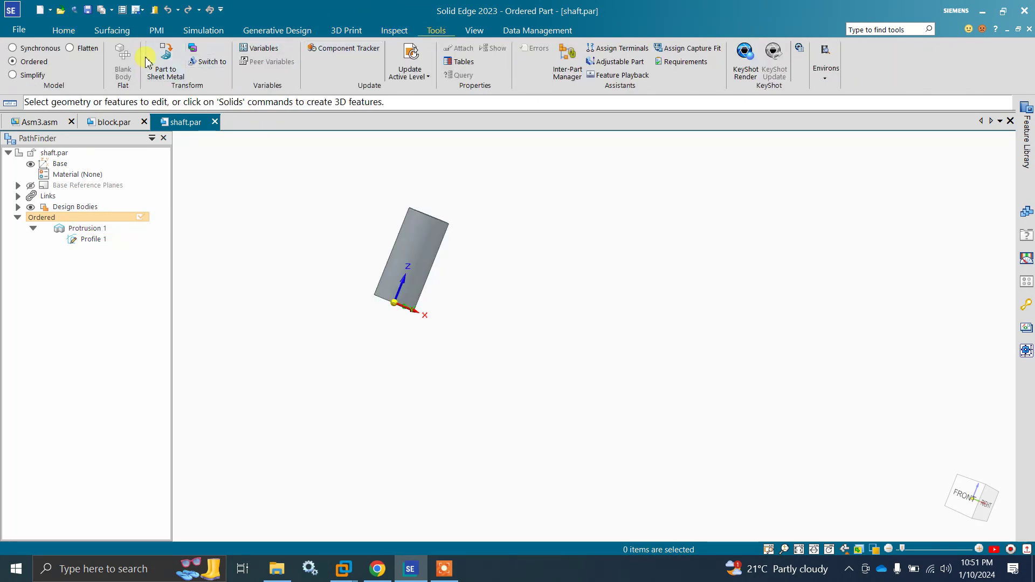
pyautogui.click(258, 48)
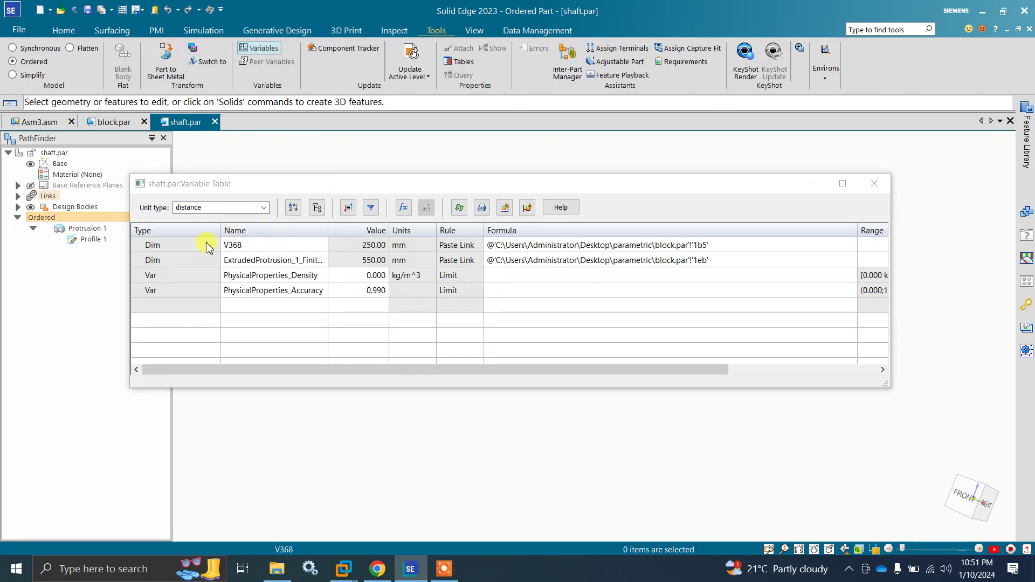
pyautogui.click(251, 245)
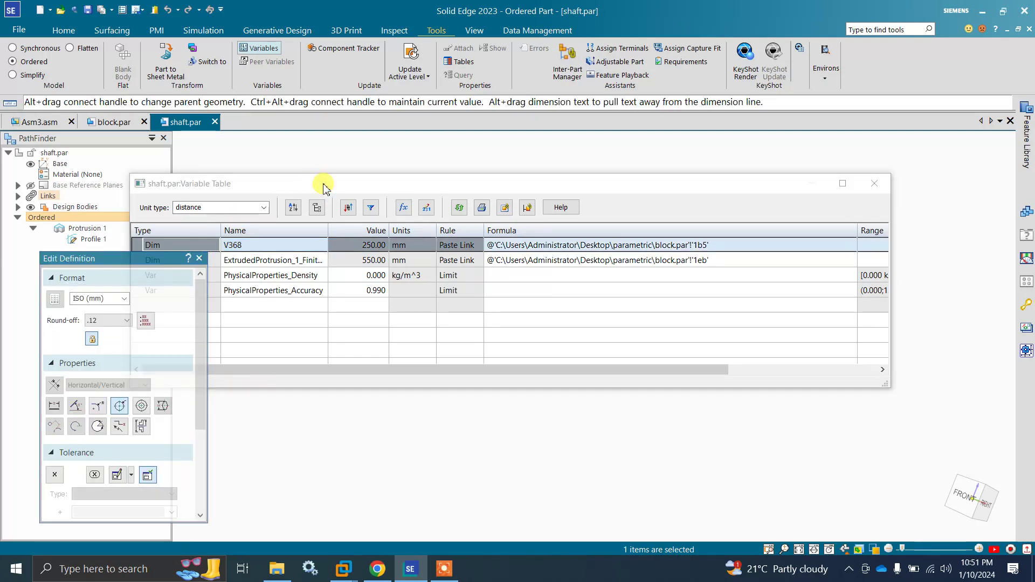
pyautogui.moveTo(325, 185); pyautogui.dragTo(702, 266)
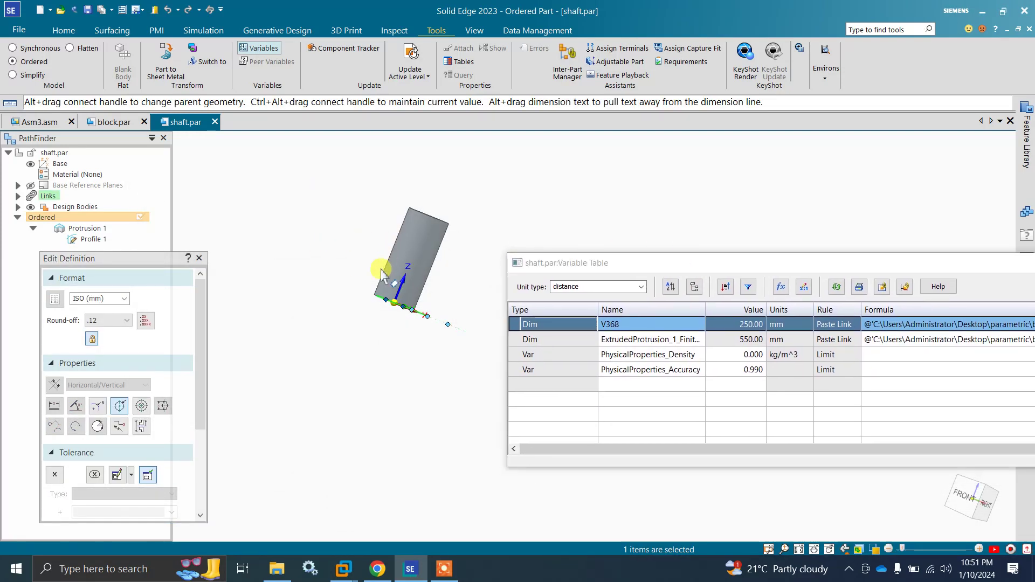
pyautogui.moveTo(381, 266); pyautogui.dragTo(328, 324, button='middle')
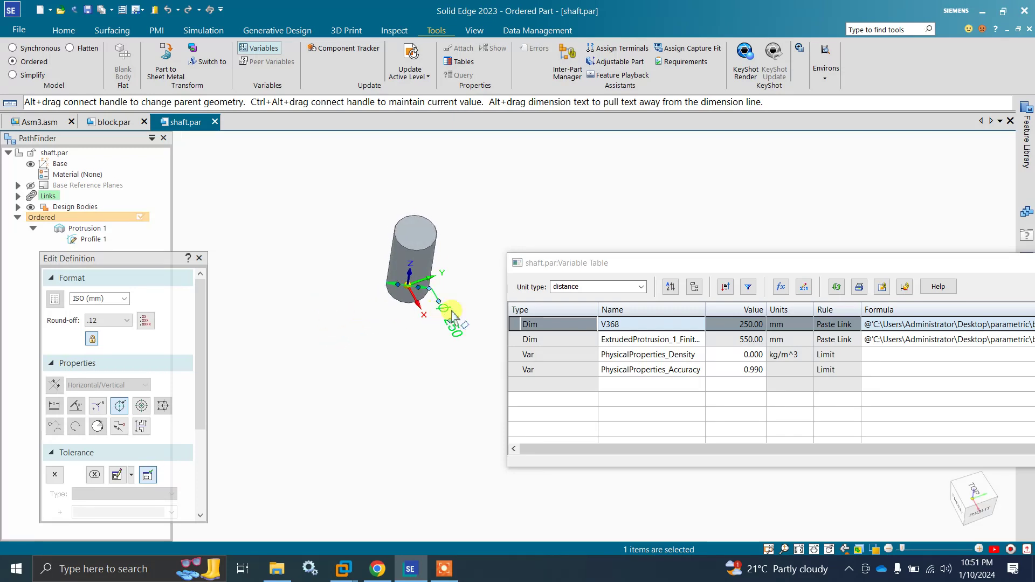
pyautogui.click(570, 339)
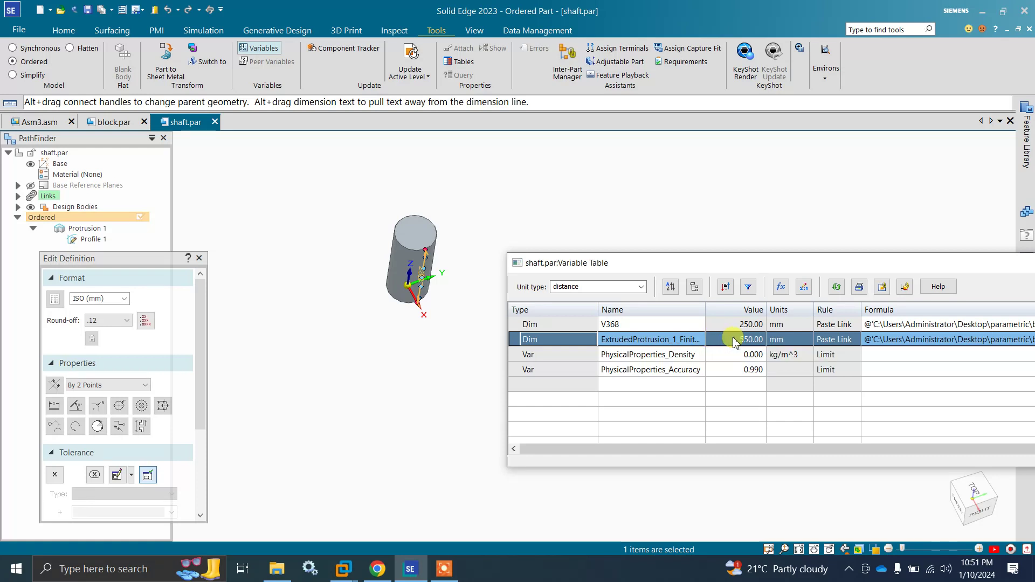
pyautogui.moveTo(456, 287)
pyautogui.mouseDown(button='middle')
pyautogui.moveTo(473, 293)
pyautogui.moveTo(449, 283)
pyautogui.mouseUp(button='middle')
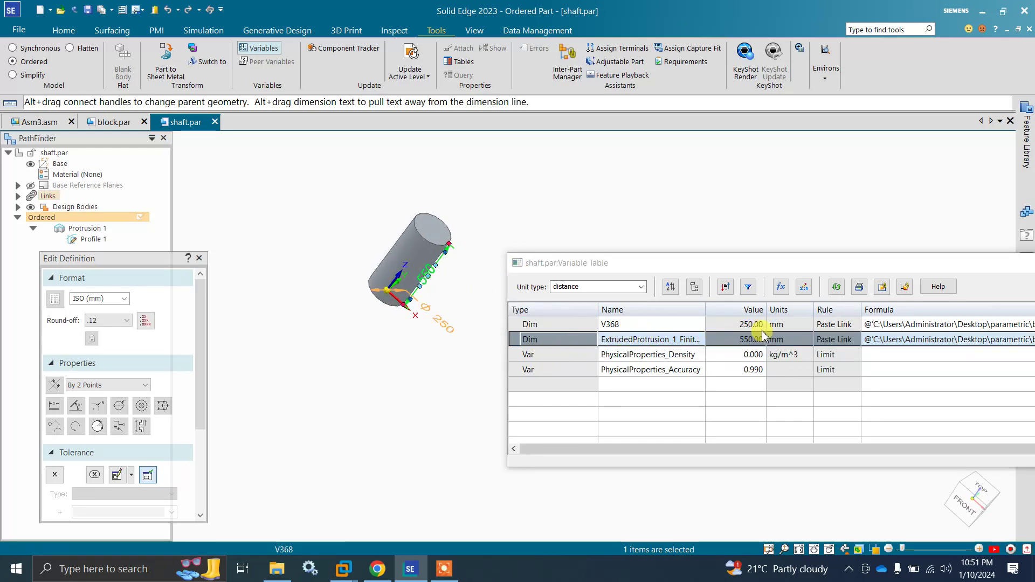
# - Check the paste-link formulas of the shaft's diameter and depth, and close the variable table
pyautogui.moveTo(852, 263); pyautogui.dragTo(813, 216)
pyautogui.click(850, 278)
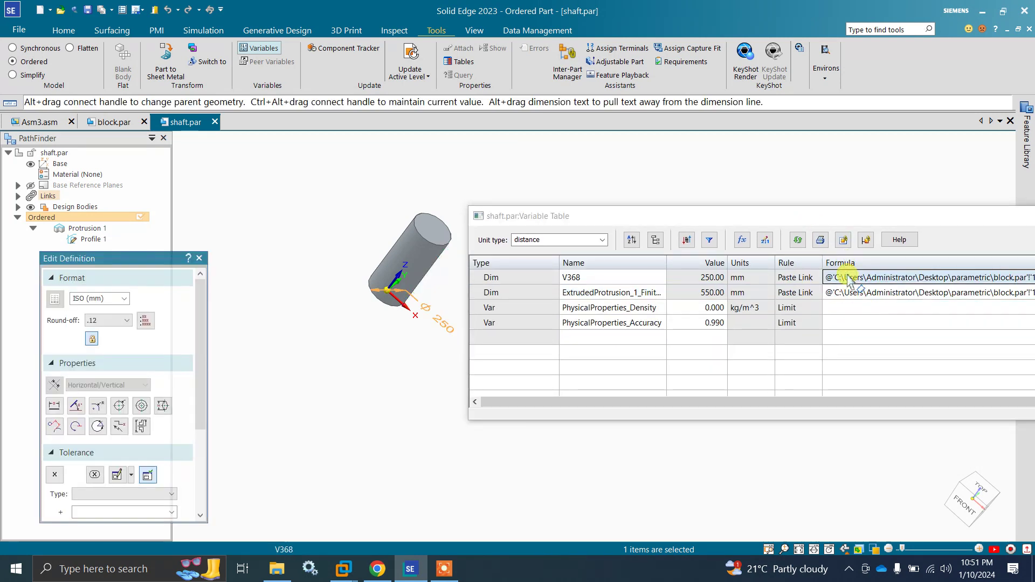
pyautogui.click(852, 294)
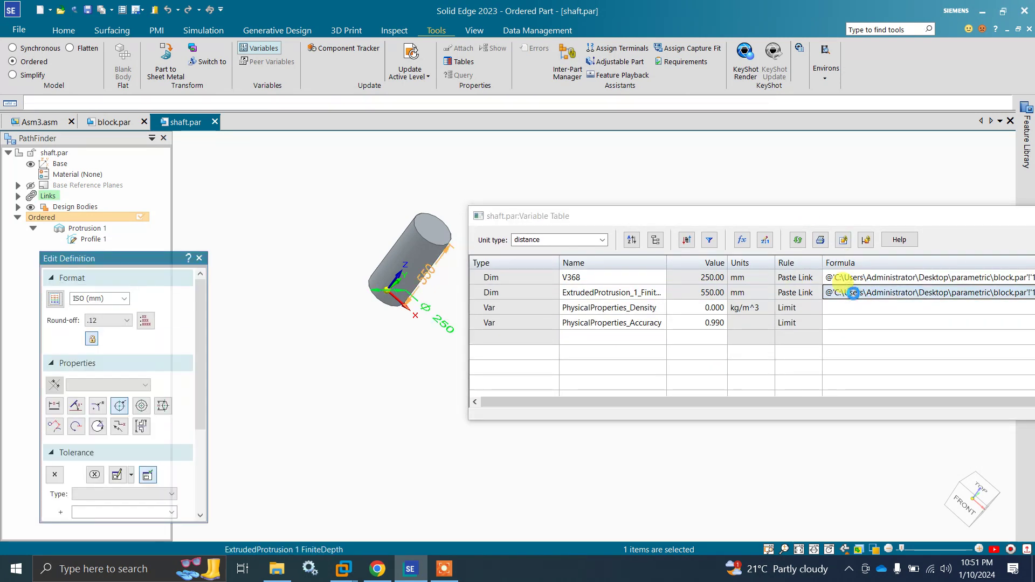
pyautogui.moveTo(815, 221); pyautogui.dragTo(516, 185)
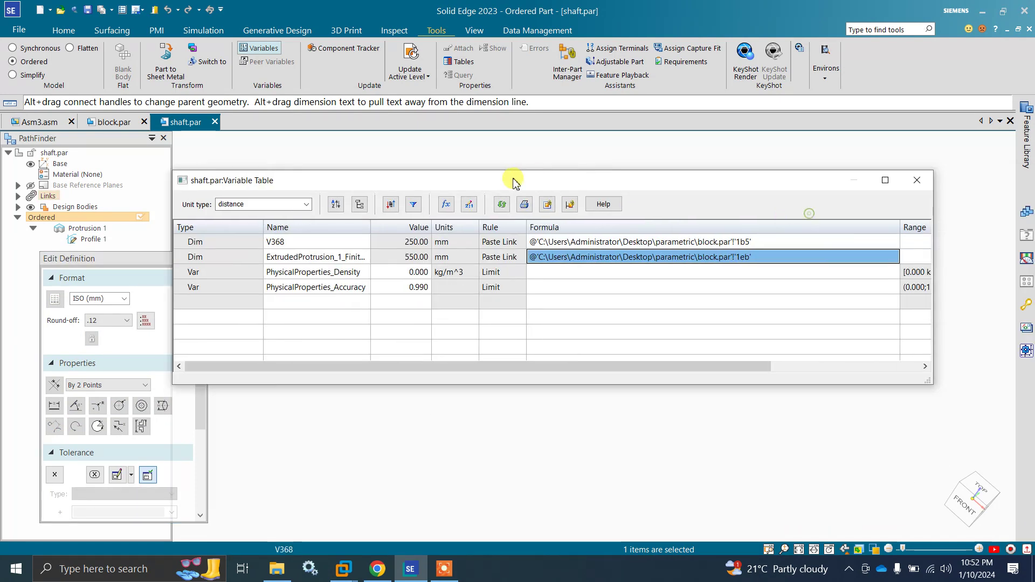
pyautogui.click(915, 182)
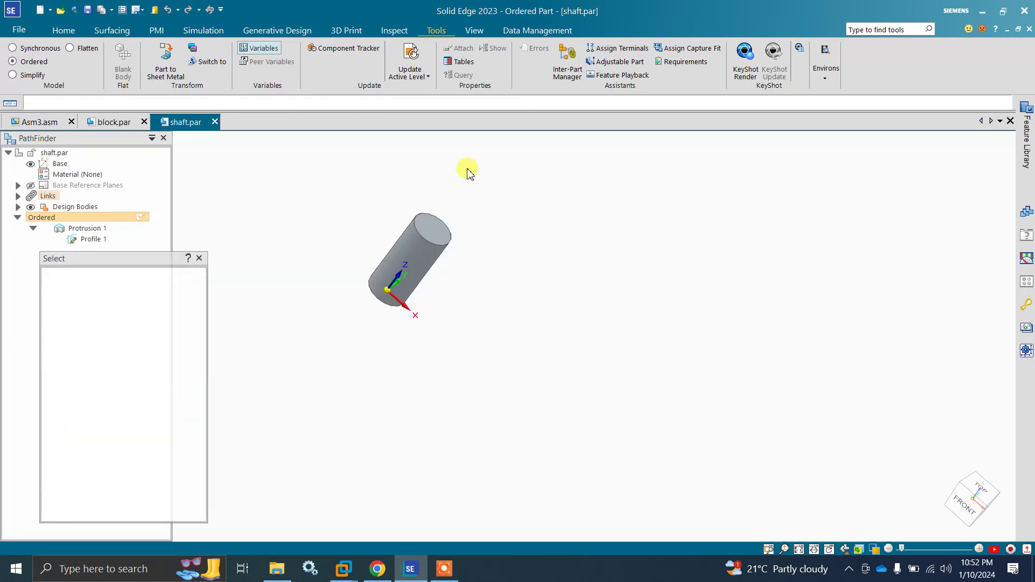
# - Switch to block.par and examine its length, extrusion depth and hole diameter variables alongside the model
pyautogui.click(110, 122)
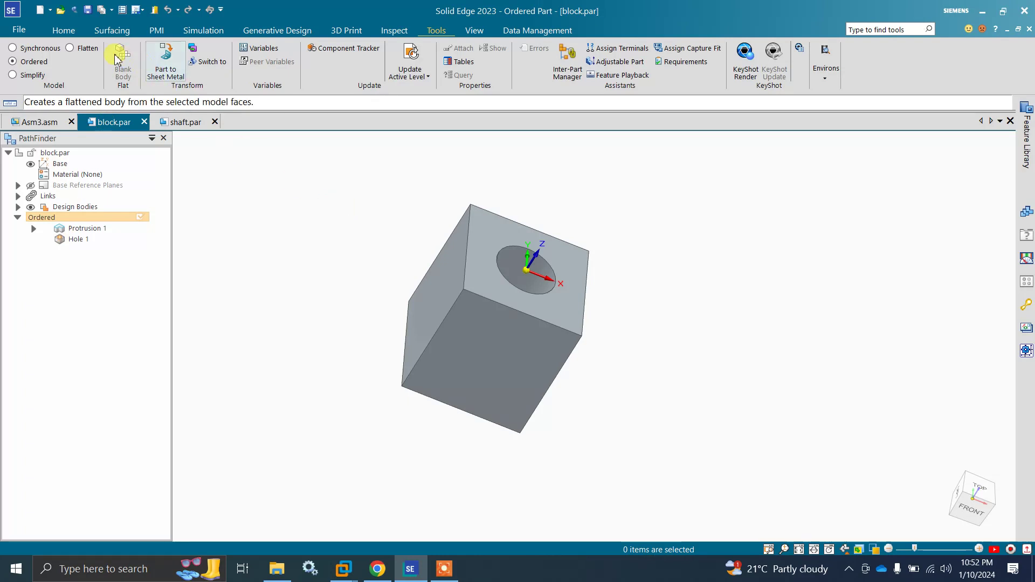
pyautogui.click(252, 49)
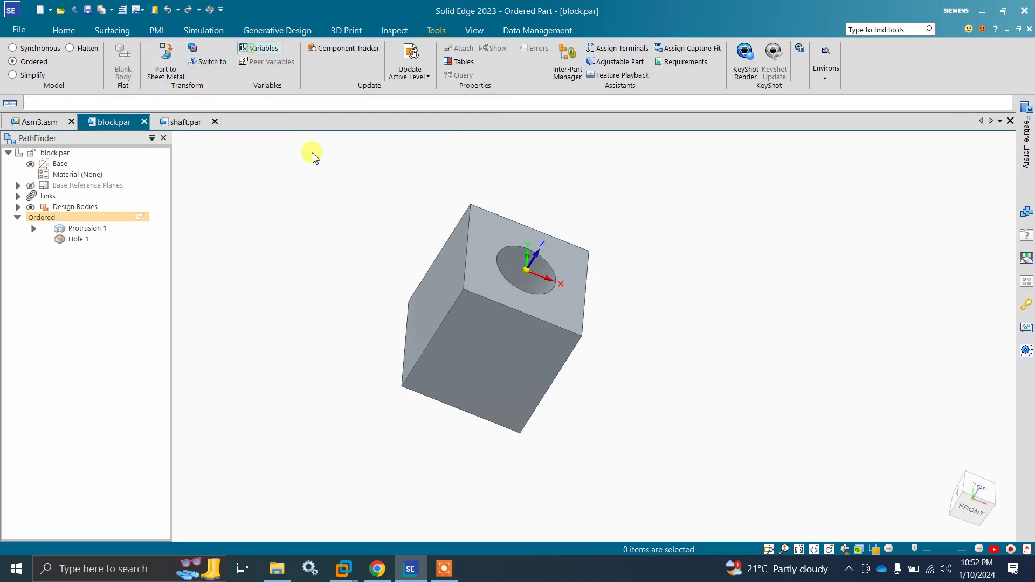
pyautogui.click(225, 243)
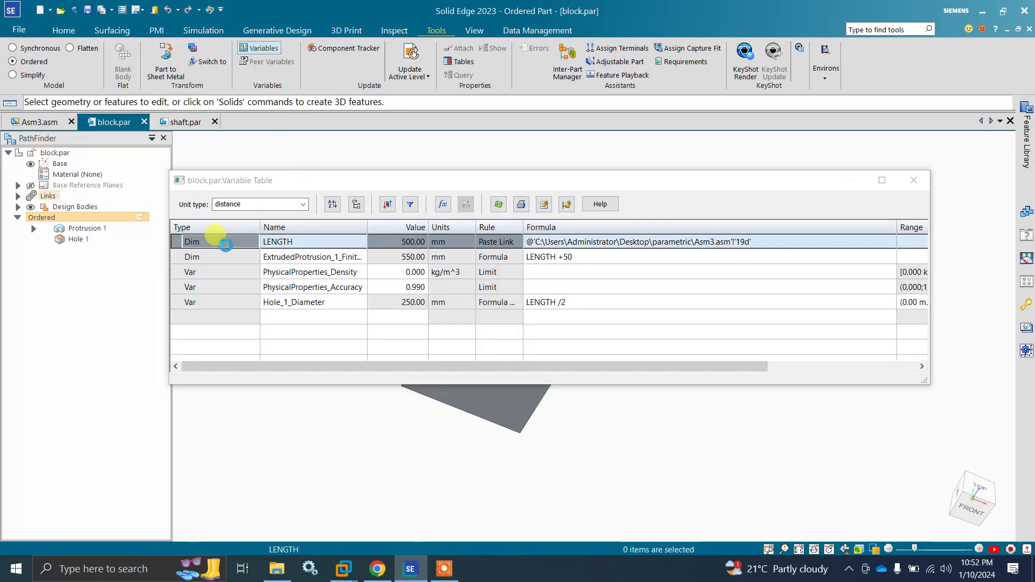
pyautogui.moveTo(323, 180); pyautogui.dragTo(443, 357)
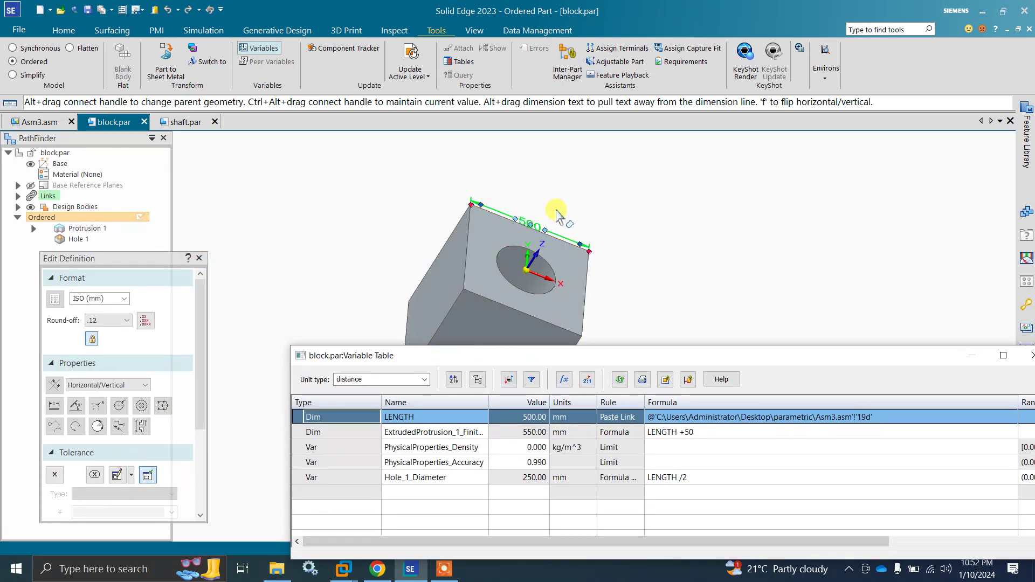
pyautogui.click(345, 434)
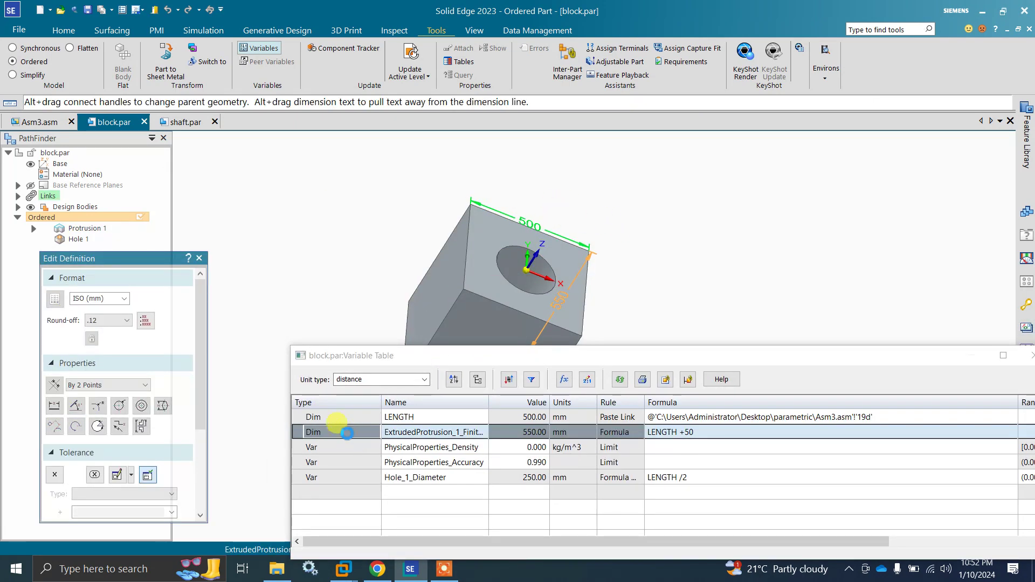
pyautogui.click(335, 478)
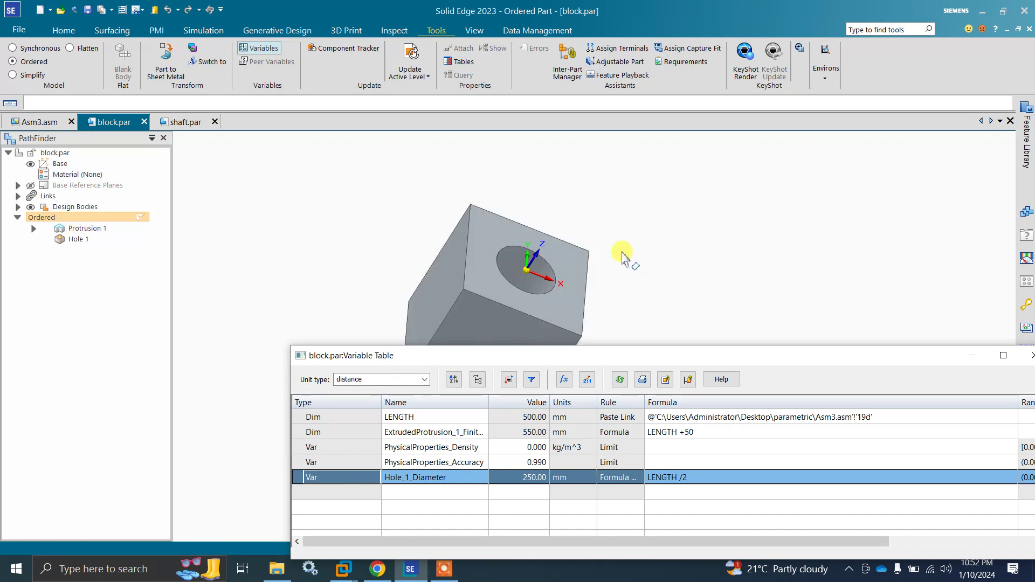
pyautogui.scroll(-3, 625, 256)
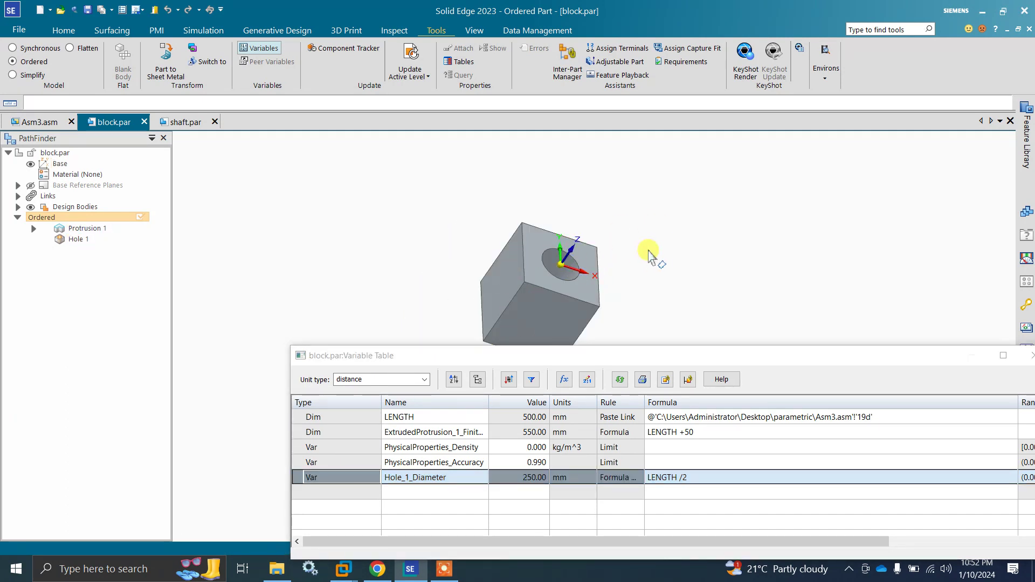
pyautogui.moveTo(639, 259); pyautogui.dragTo(581, 233, button='middle')
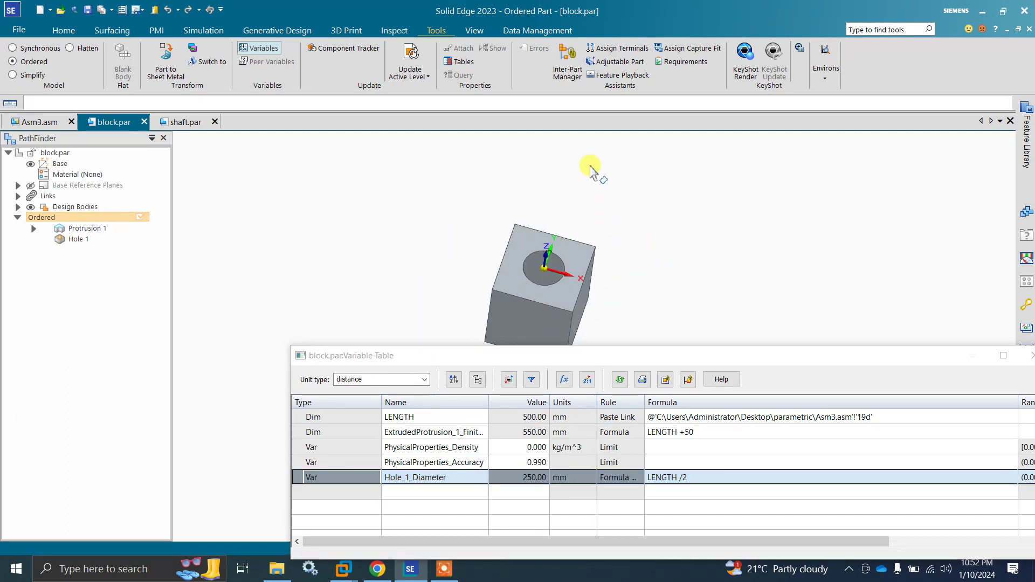
# - Check the formula that ties the block's hole diameter to the LENGTH variable
pyautogui.click(463, 481)
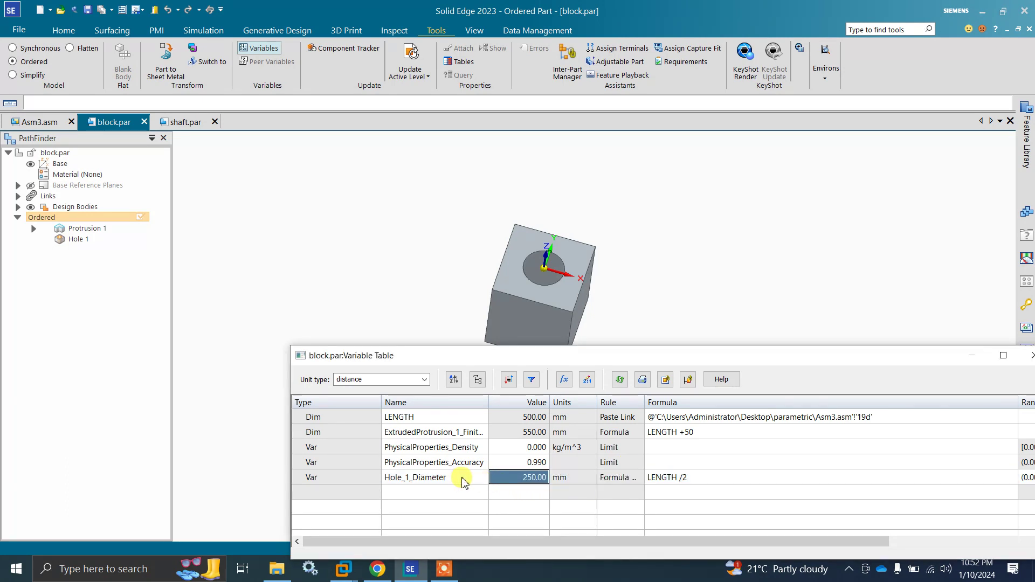
pyautogui.click(702, 478)
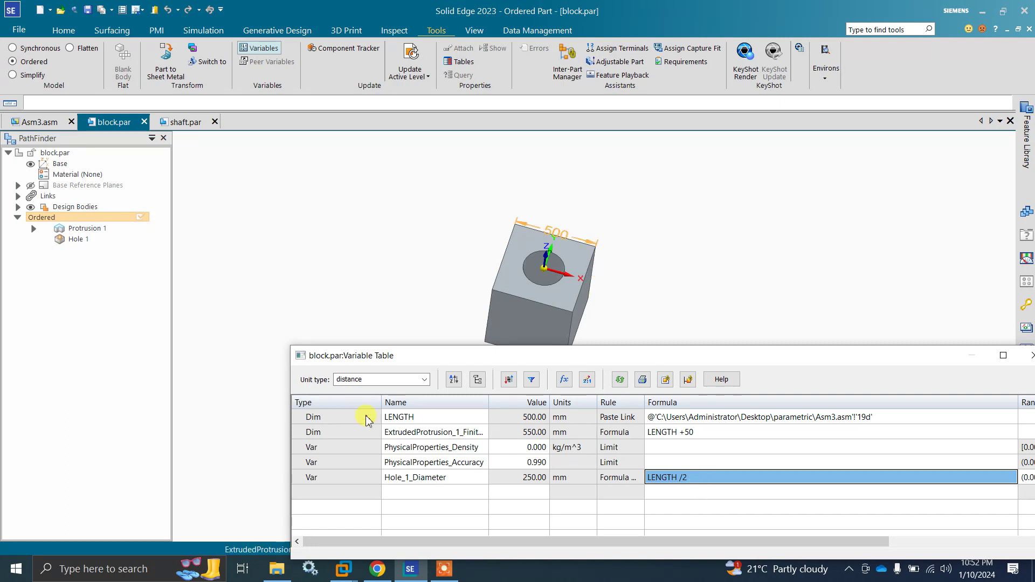
pyautogui.click(422, 418)
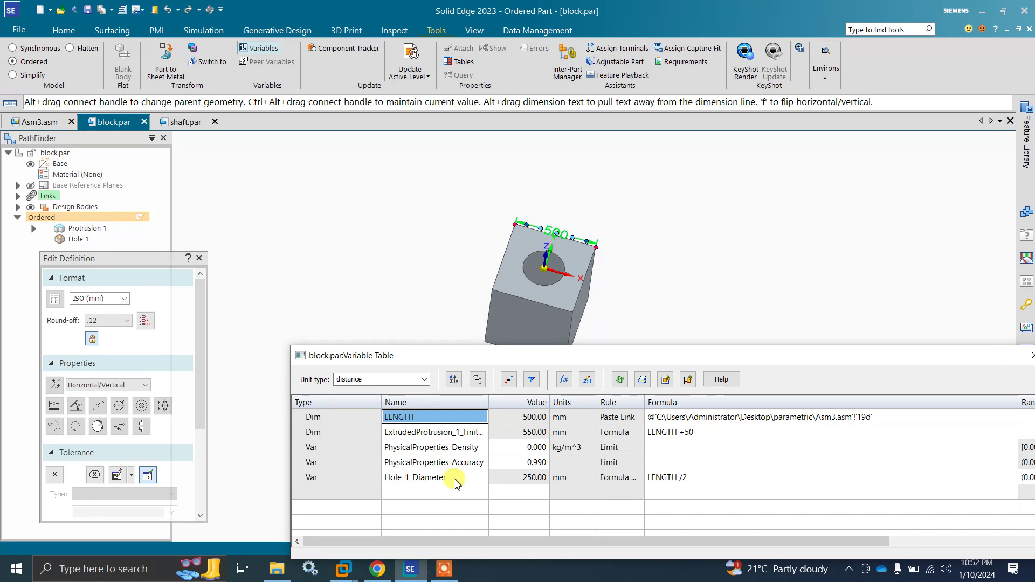
pyautogui.click(695, 478)
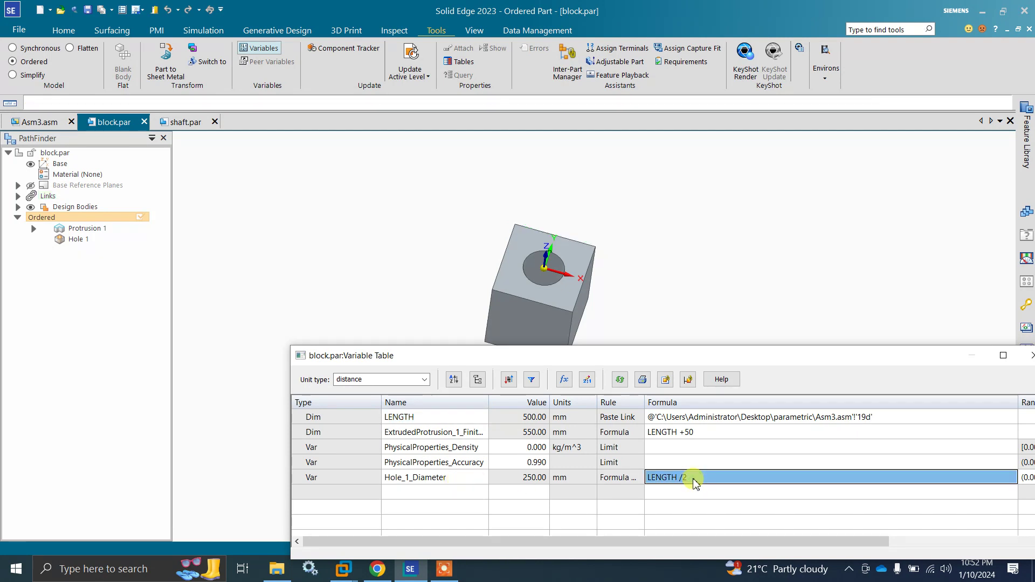
# - Widen the variable names and check the formula relating the block's extrusion depth to LENGTH
pyautogui.click(467, 437)
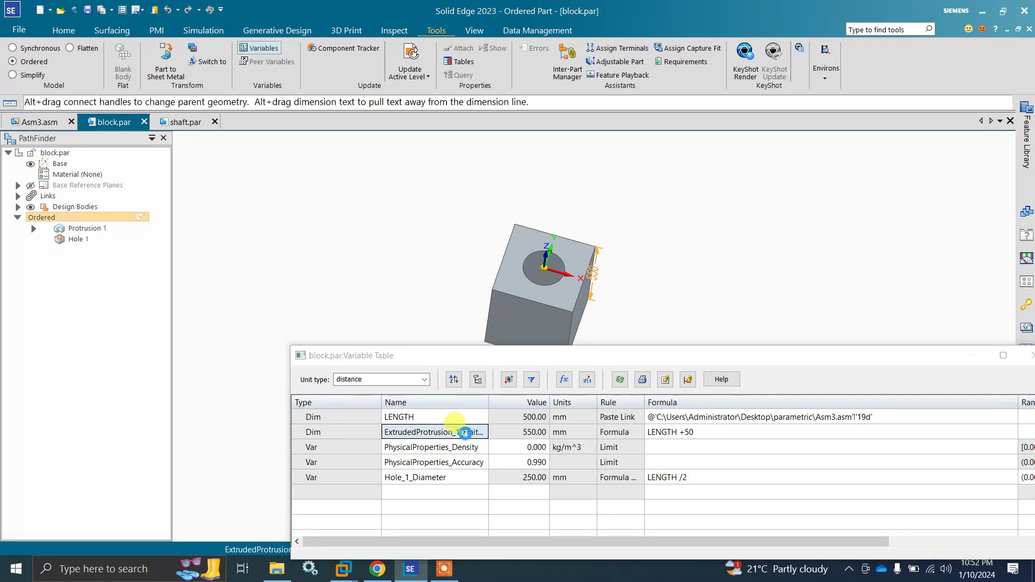
pyautogui.moveTo(489, 401); pyautogui.dragTo(528, 402)
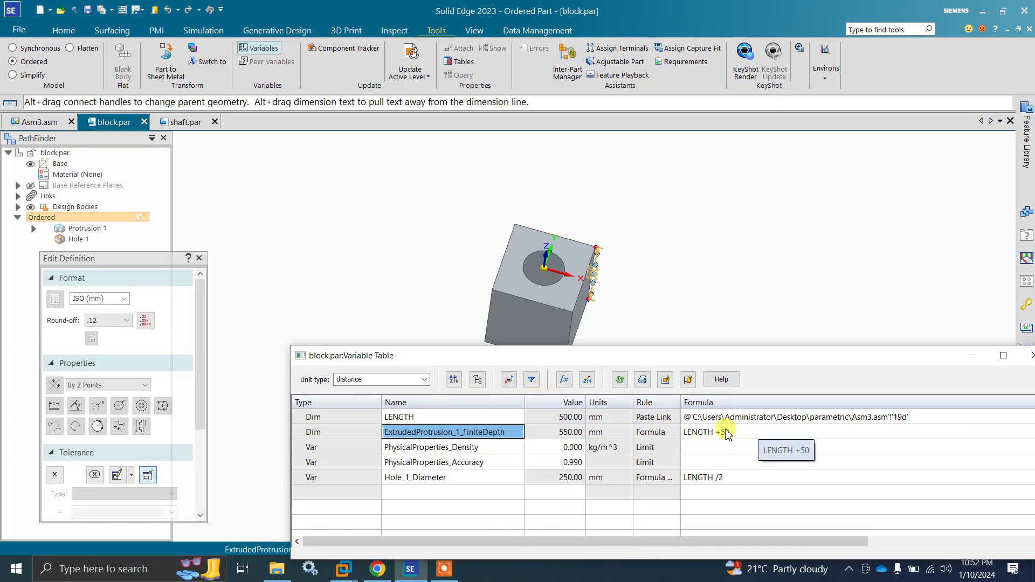
pyautogui.click(750, 433)
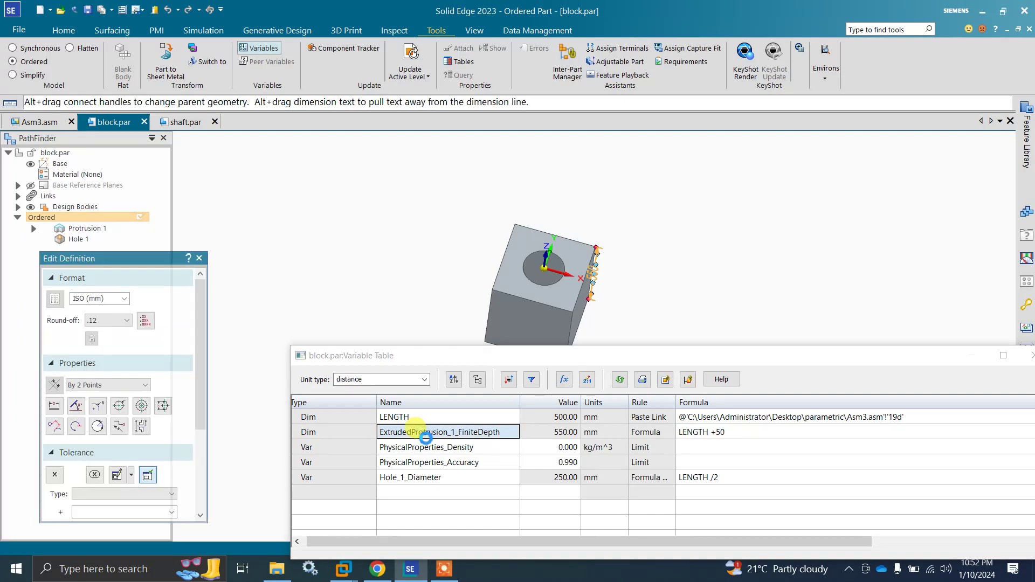
pyautogui.click(417, 434)
pyautogui.click(408, 417)
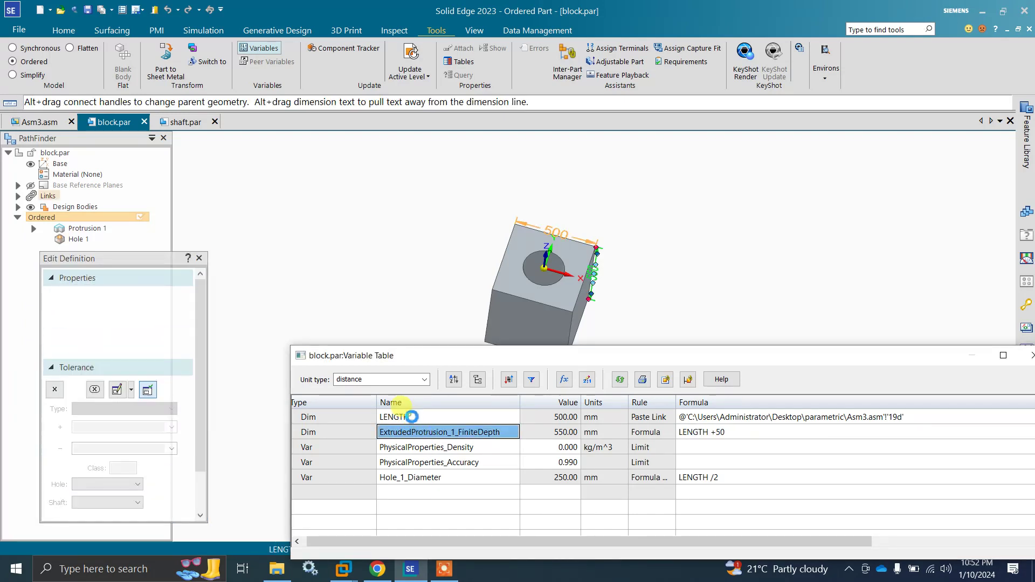
pyautogui.click(421, 433)
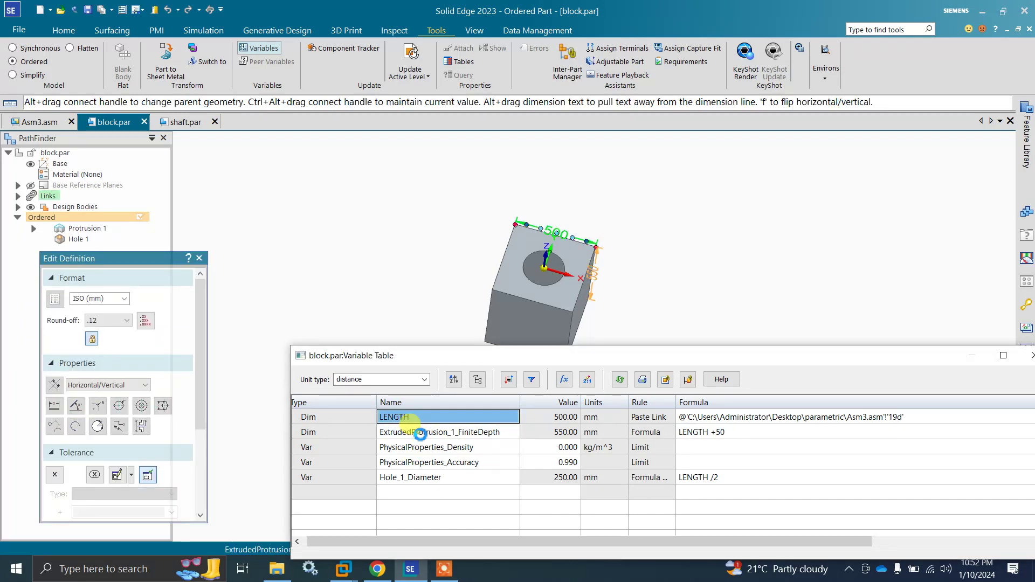
# - Check the block's LENGTH link to the assembly, and return to Asm3.asm with the block's variable table closed
pyautogui.click(430, 478)
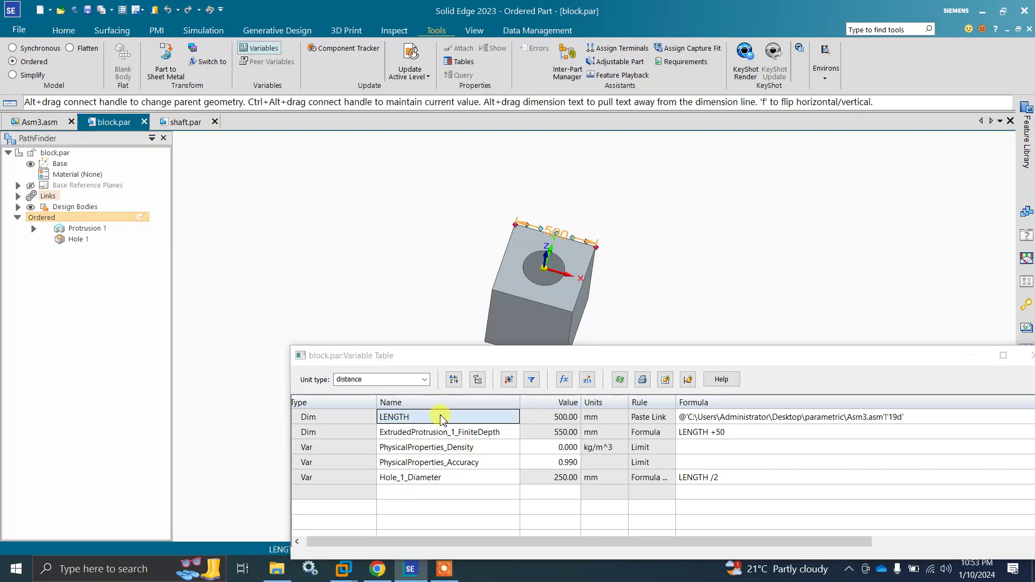
pyautogui.click(851, 422)
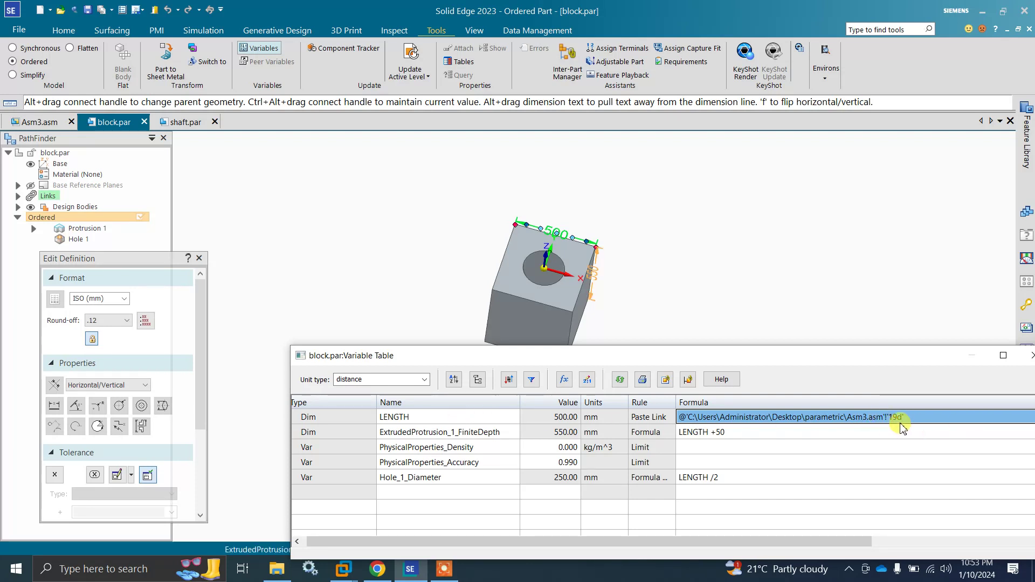
pyautogui.moveTo(911, 358); pyautogui.dragTo(712, 323)
pyautogui.click(836, 319)
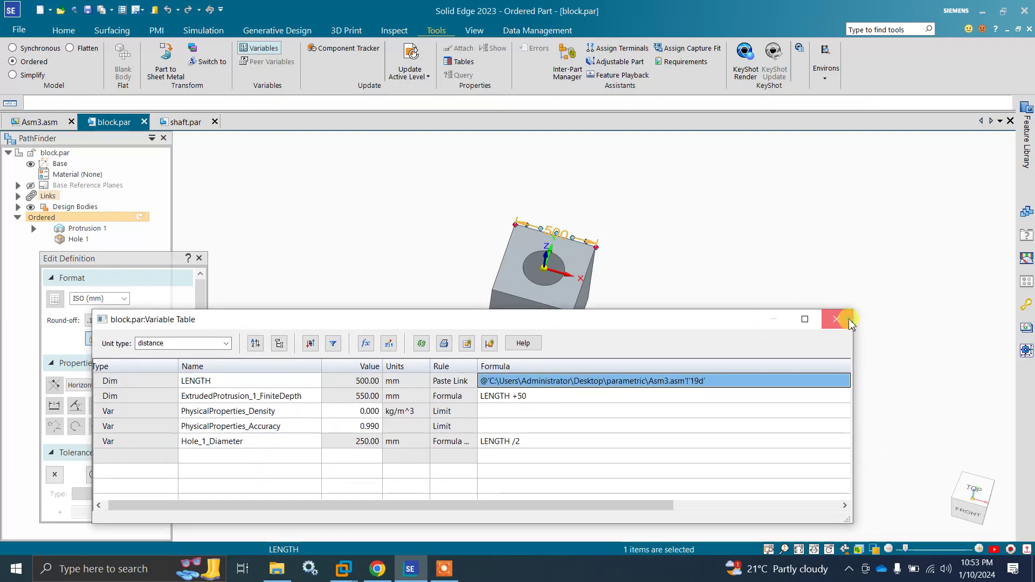
pyautogui.click(46, 124)
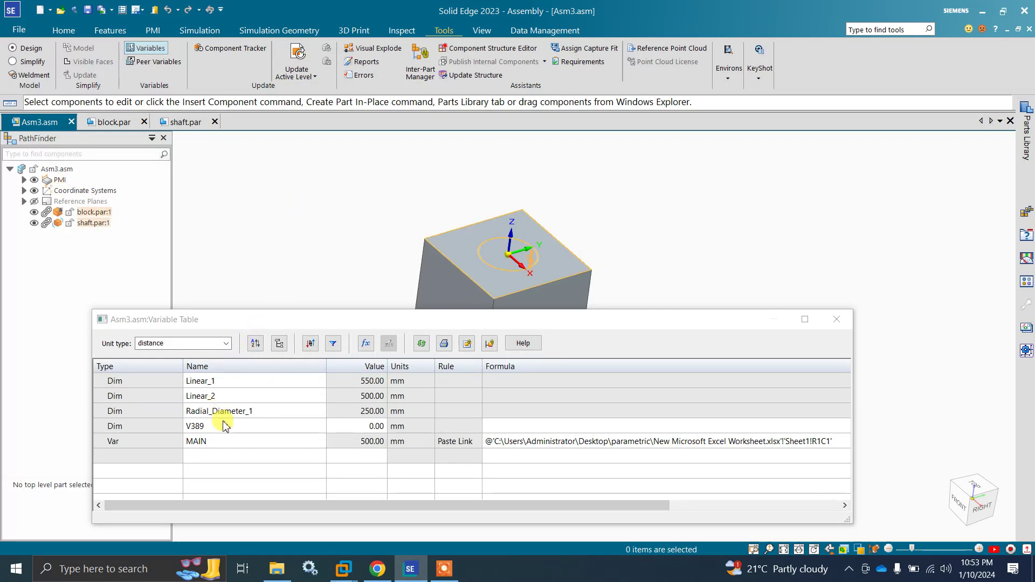
# - Copy the link of the MAIN variable in Asm3.asm and close its variable table
pyautogui.click(216, 448)
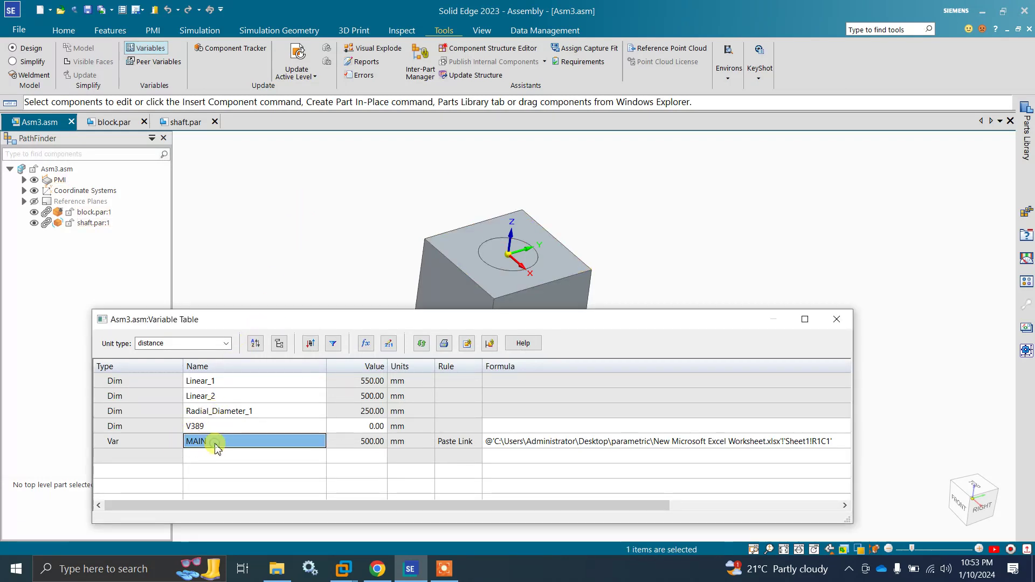
pyautogui.click(173, 442)
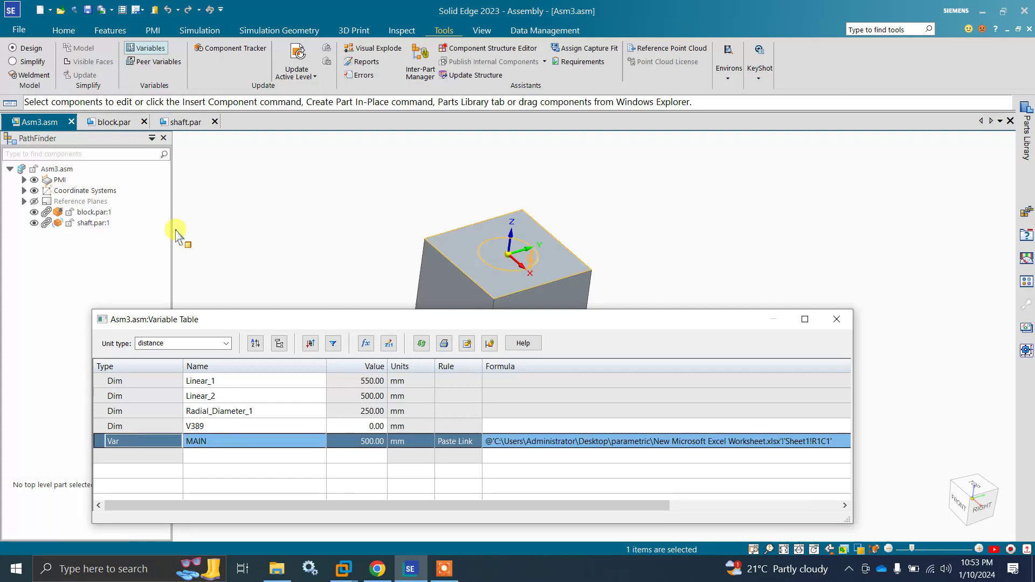
pyautogui.rightClick(145, 442)
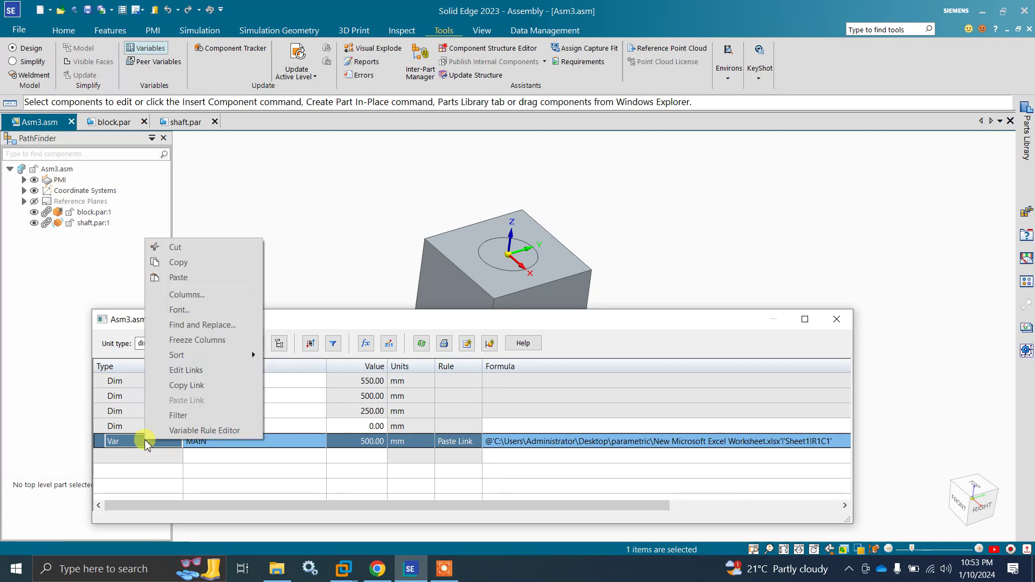
pyautogui.click(168, 390)
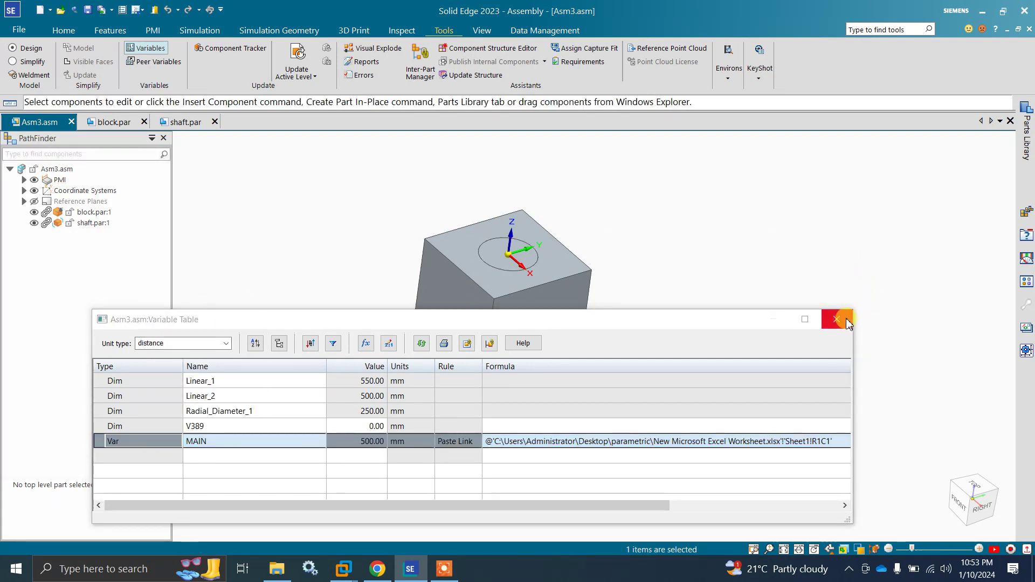
pyautogui.click(836, 319)
# - In block.par, add a variable named x and paste the copied assembly link as its formula
pyautogui.click(103, 125)
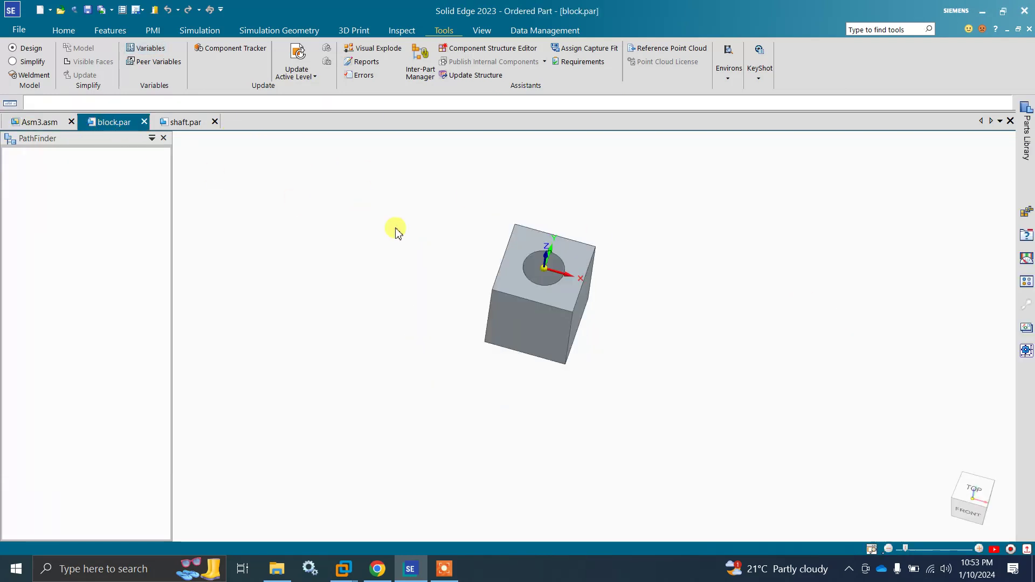
pyautogui.click(248, 52)
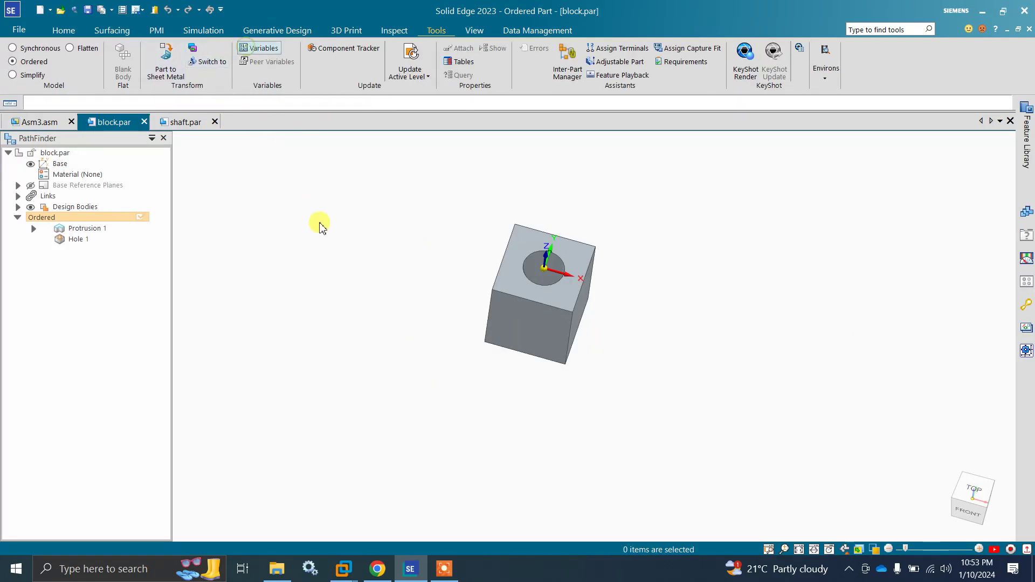
pyautogui.click(261, 455)
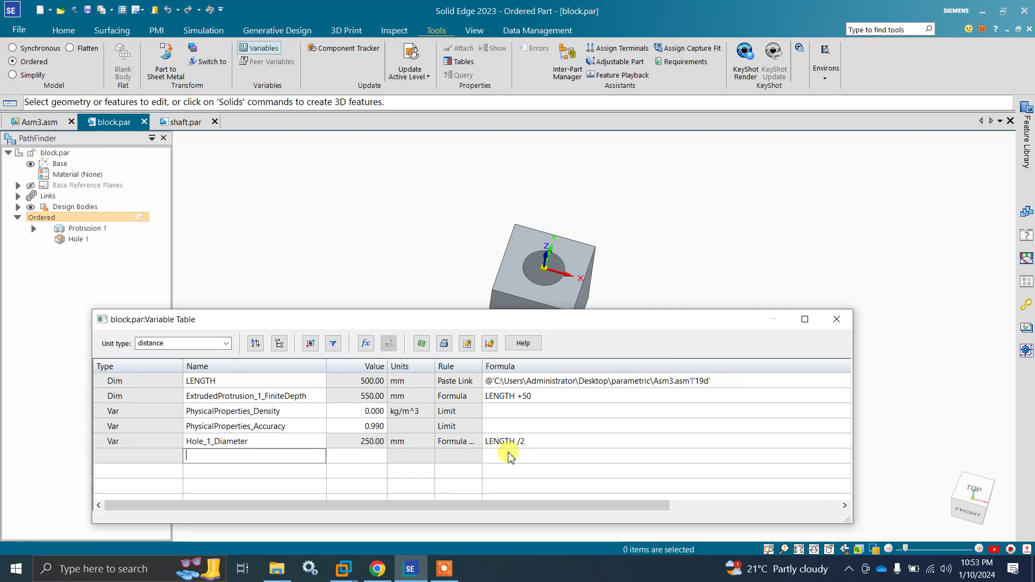
pyautogui.click(593, 456)
pyautogui.rightClick(594, 455)
pyautogui.click(626, 422)
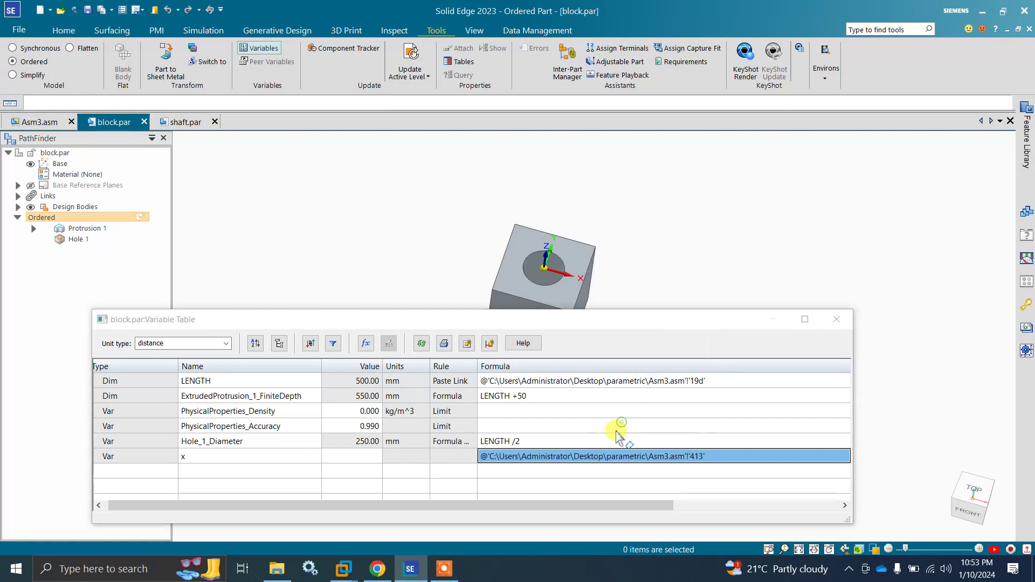
# - Try to delete the block's variable x by clearing its name, link formula and value
pyautogui.click(227, 456)
pyautogui.click(227, 457)
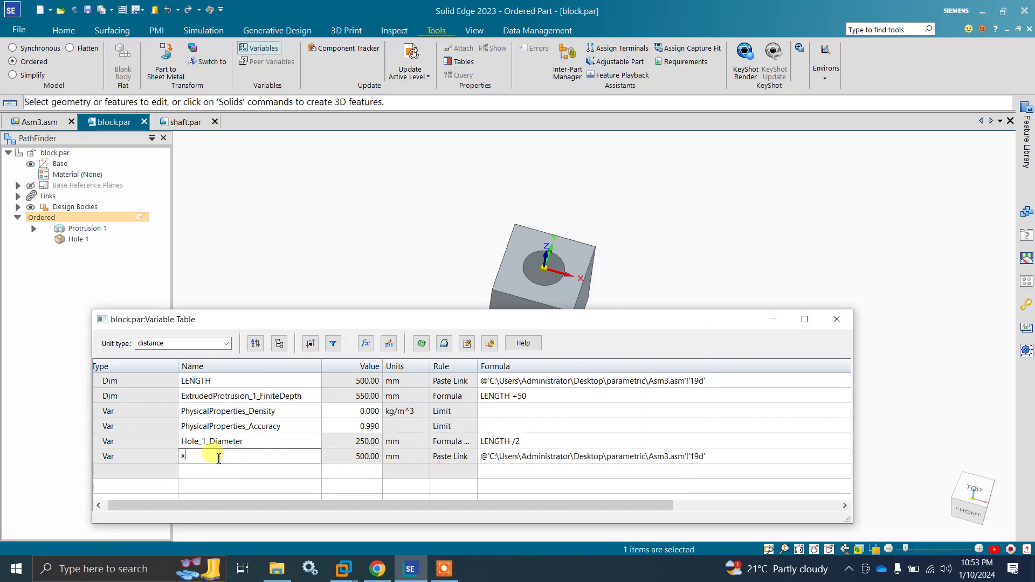
pyautogui.click(531, 456)
pyautogui.click(536, 455)
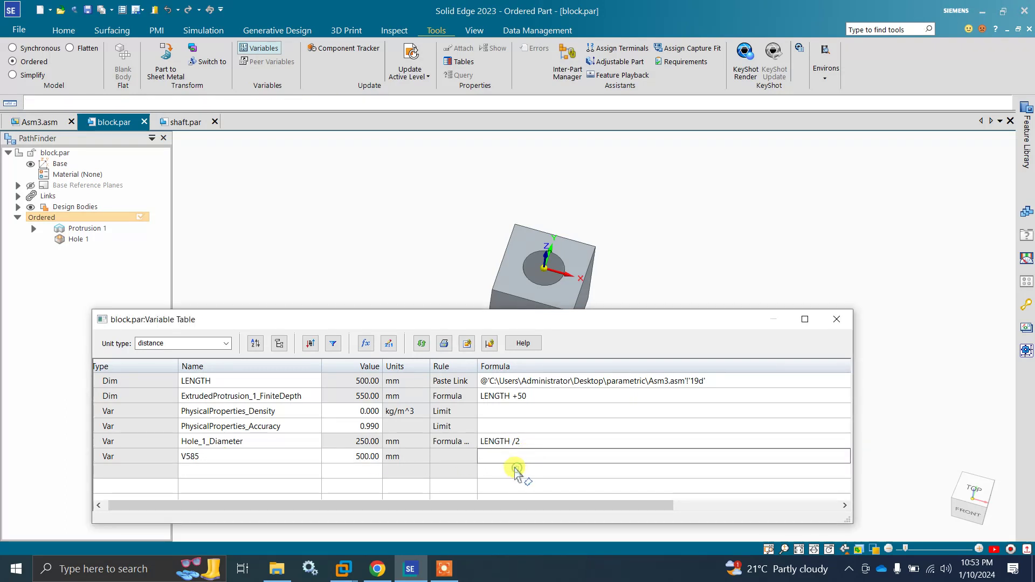
pyautogui.click(520, 469)
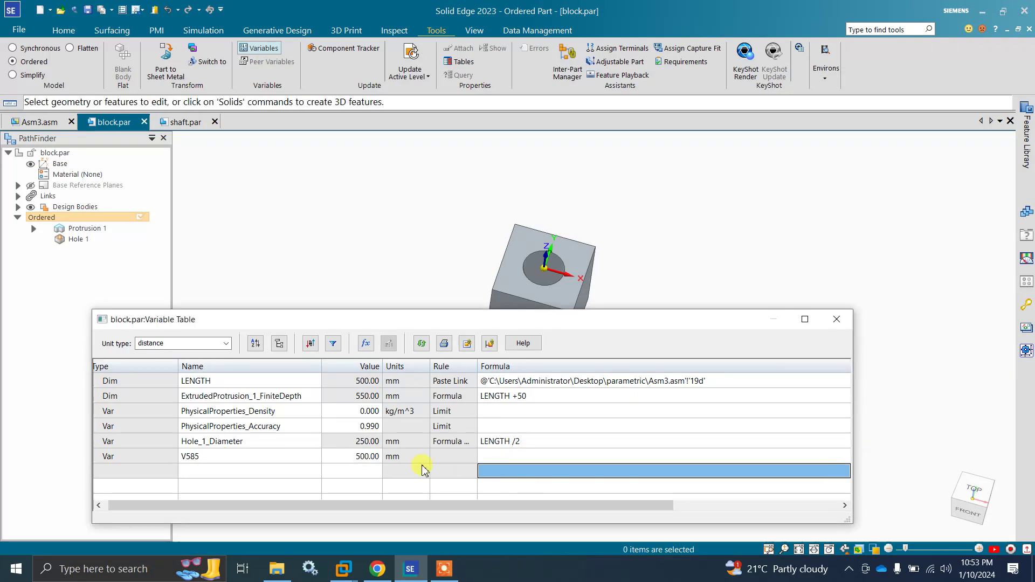
pyautogui.click(359, 458)
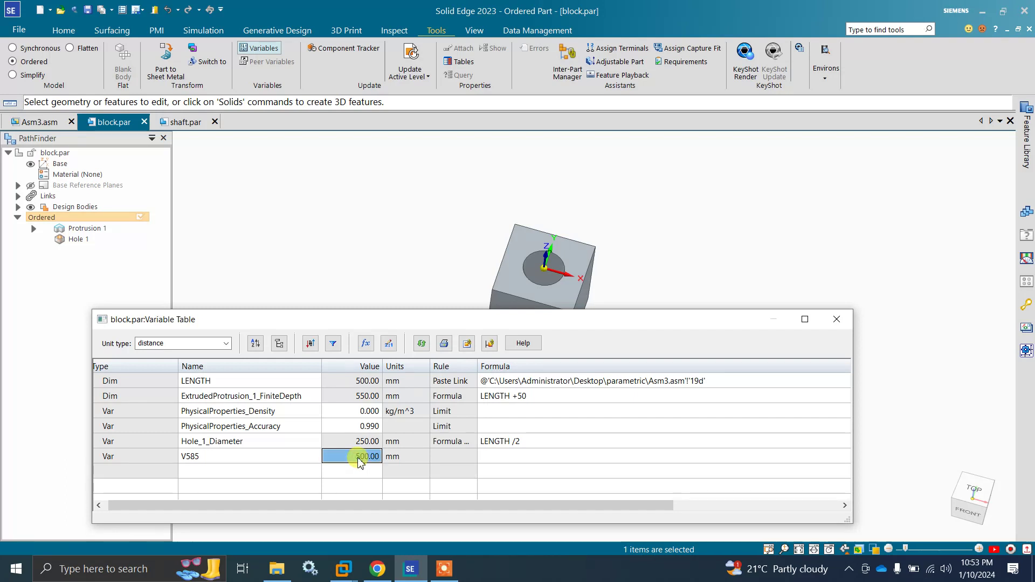
pyautogui.click(258, 461)
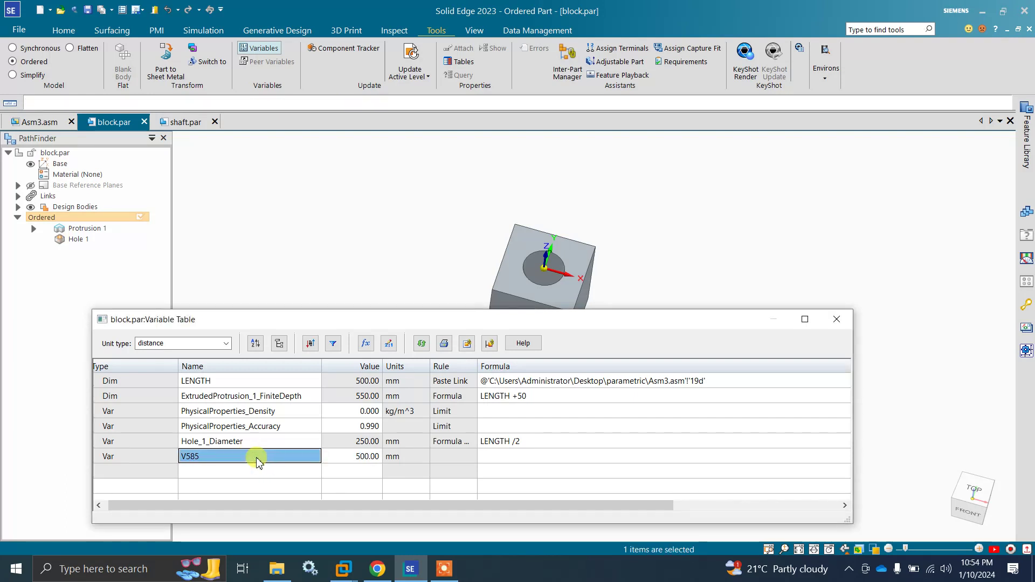
pyautogui.click(190, 458)
pyautogui.click(352, 460)
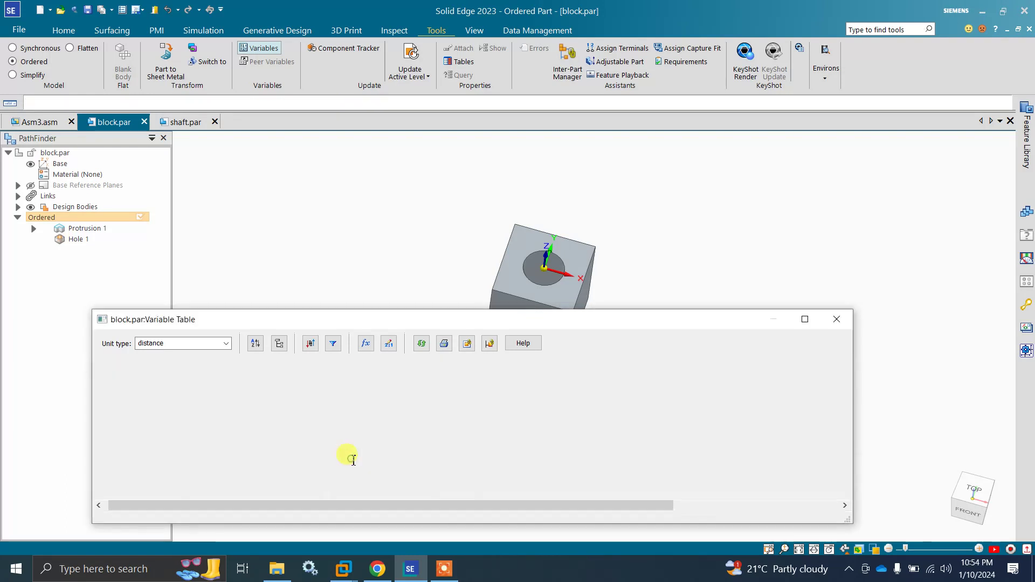
pyautogui.click(350, 456)
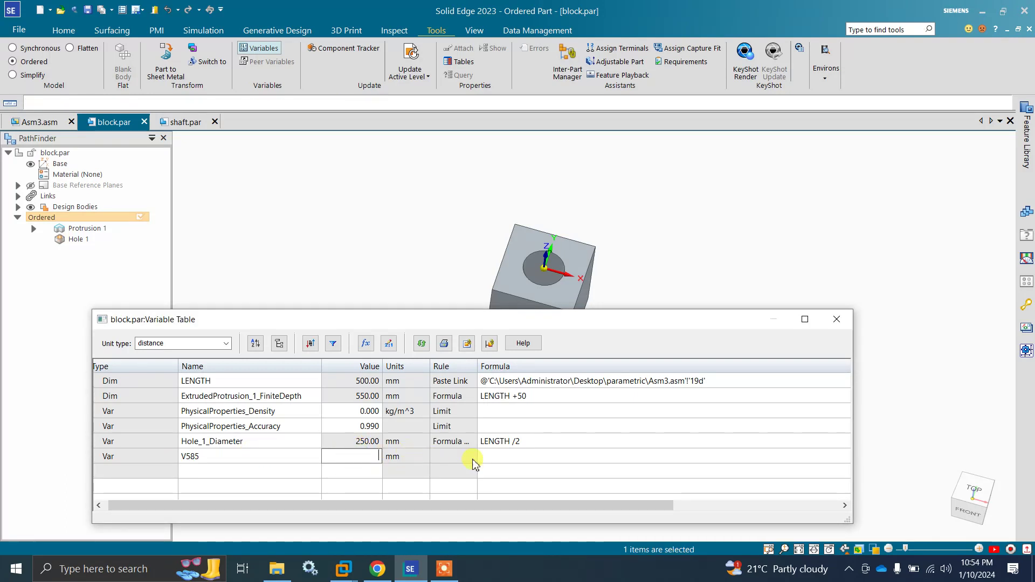
pyautogui.click(609, 471)
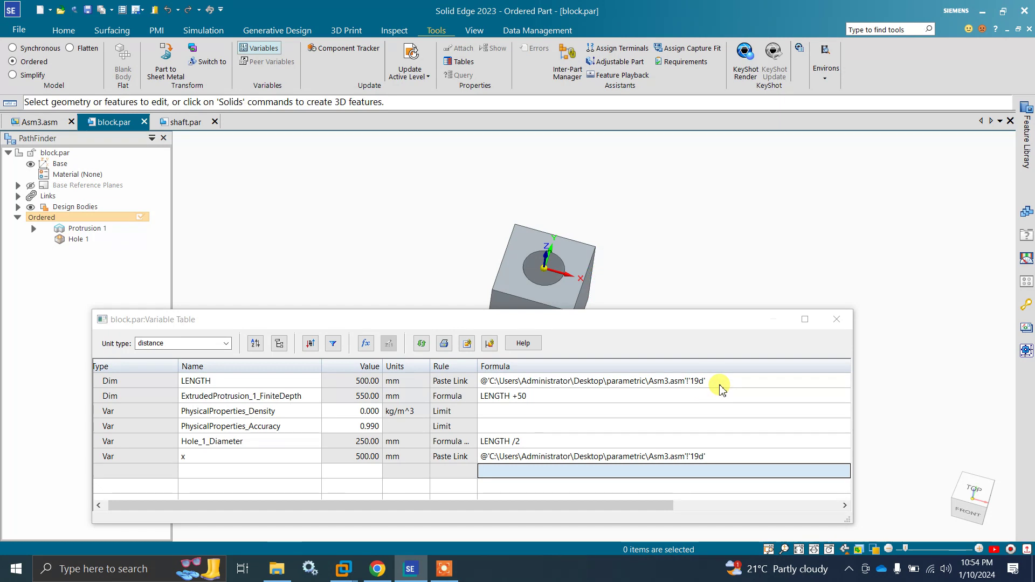
# - Leave the block's variable table and check the Excel link formula of MAIN in Asm3.asm
pyautogui.click(848, 320)
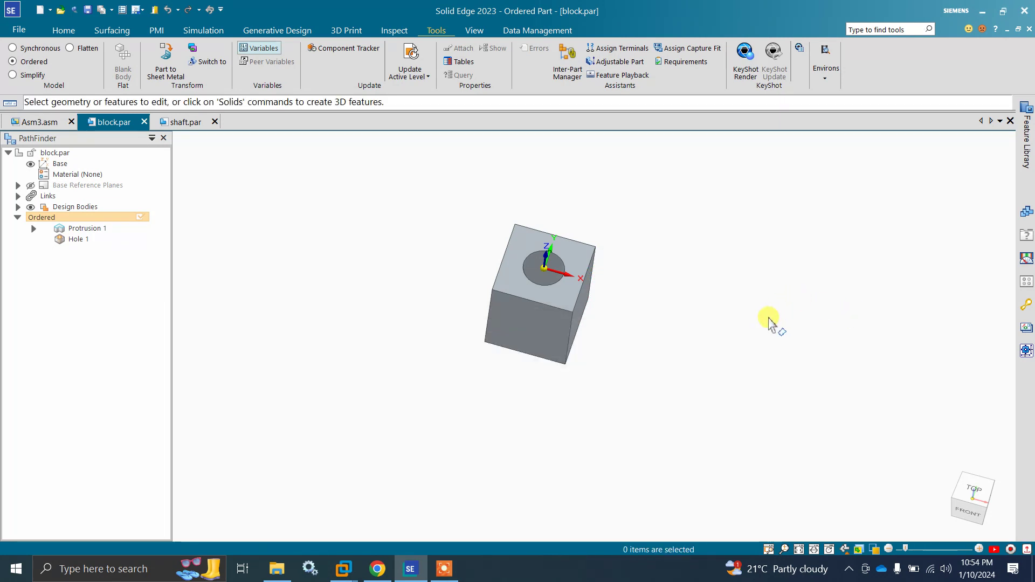
pyautogui.click(39, 122)
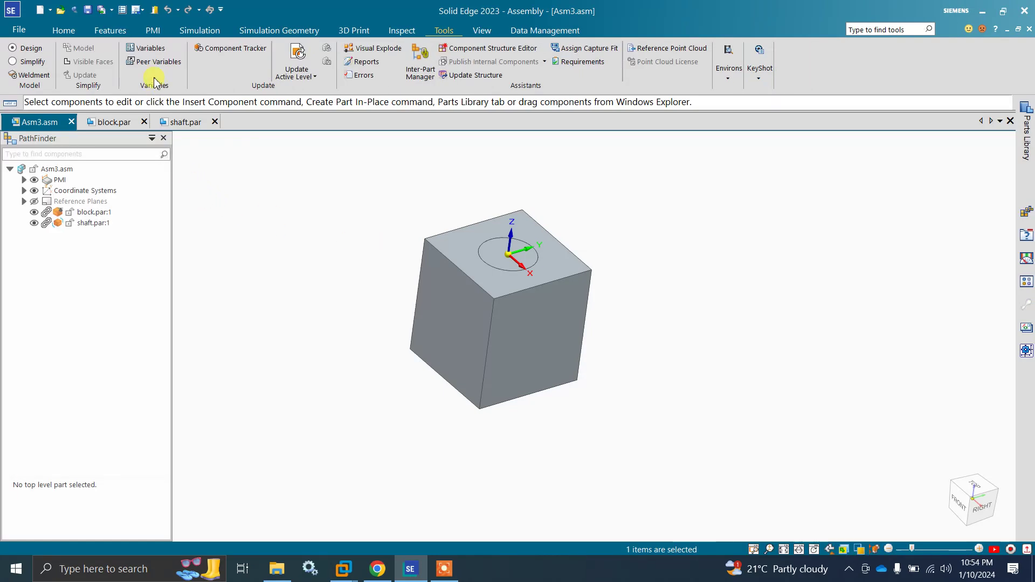
pyautogui.click(146, 48)
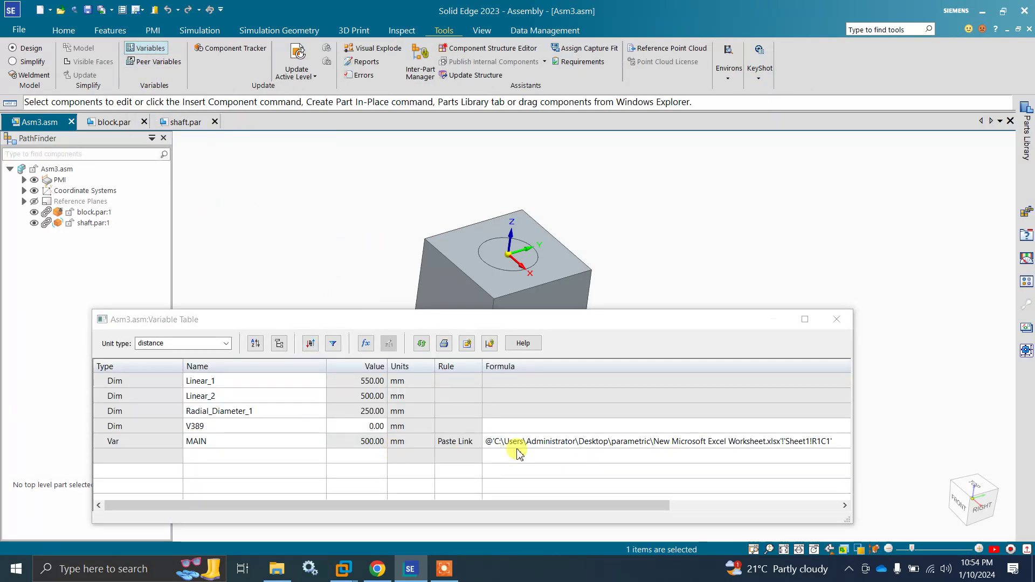
pyautogui.click(555, 442)
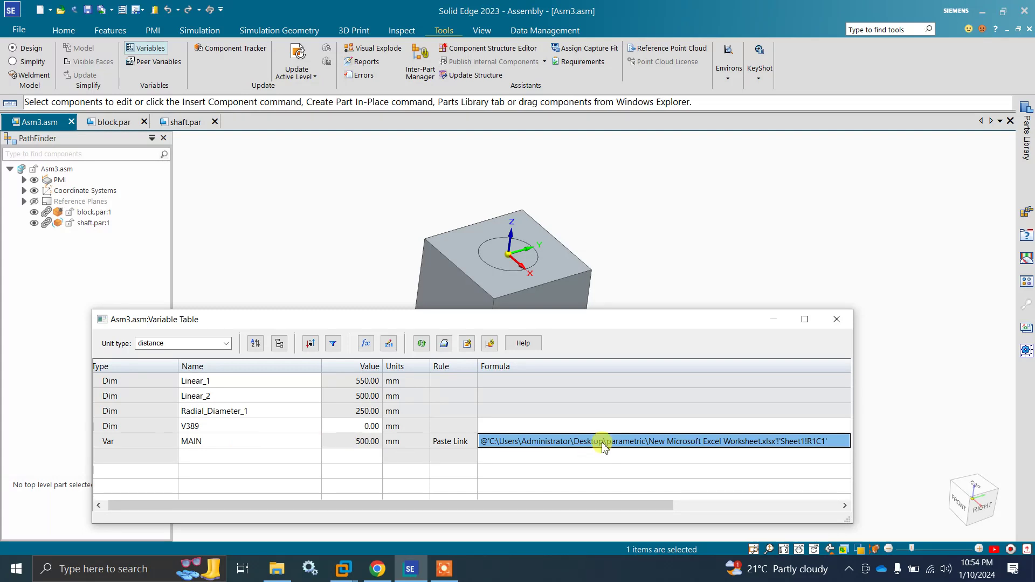
pyautogui.click(836, 320)
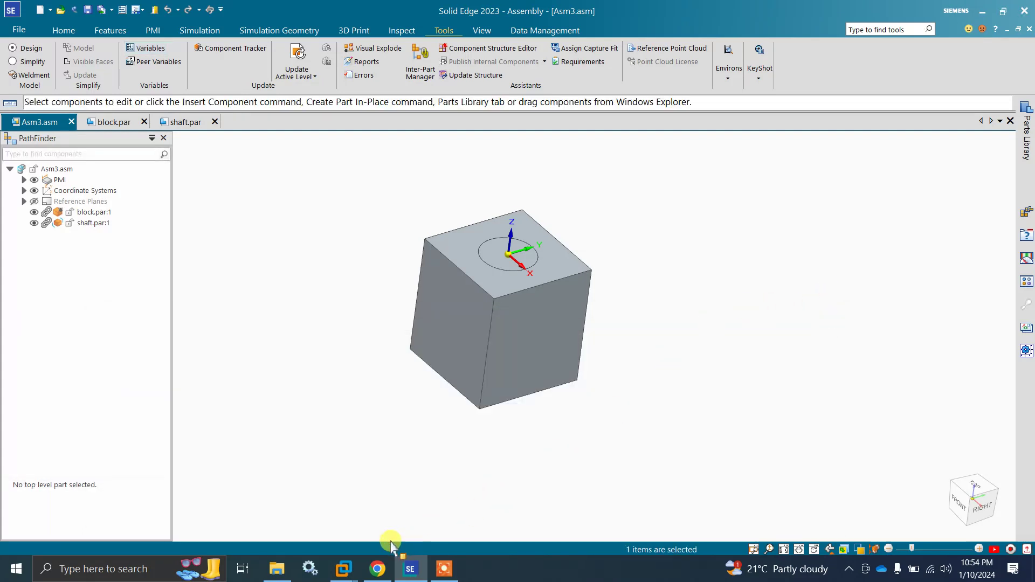
# - Open the Excel worksheet linked to MAIN, set cell A1 to 1000 and close the workbook
pyautogui.click(145, 49)
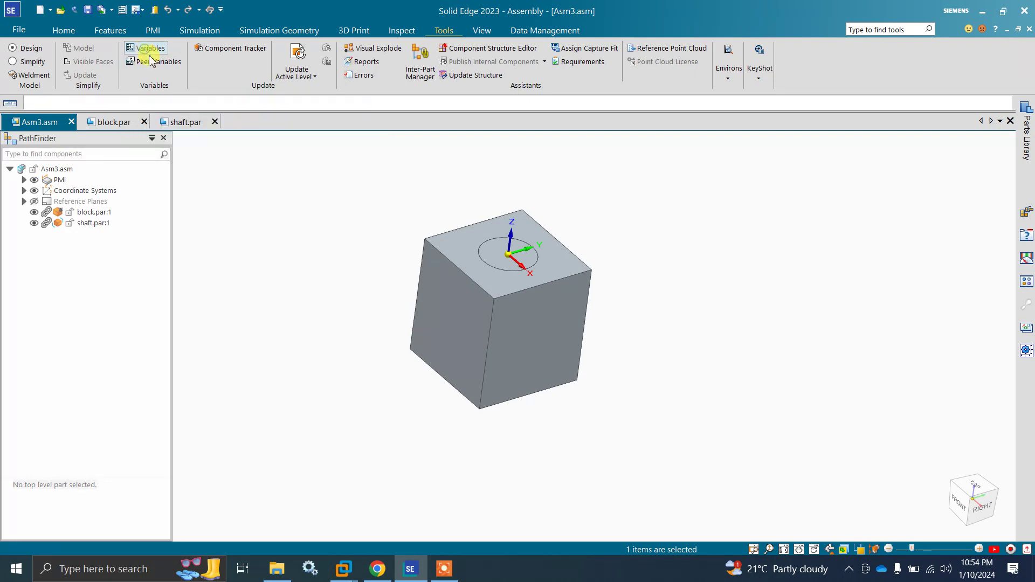
pyautogui.click(513, 444)
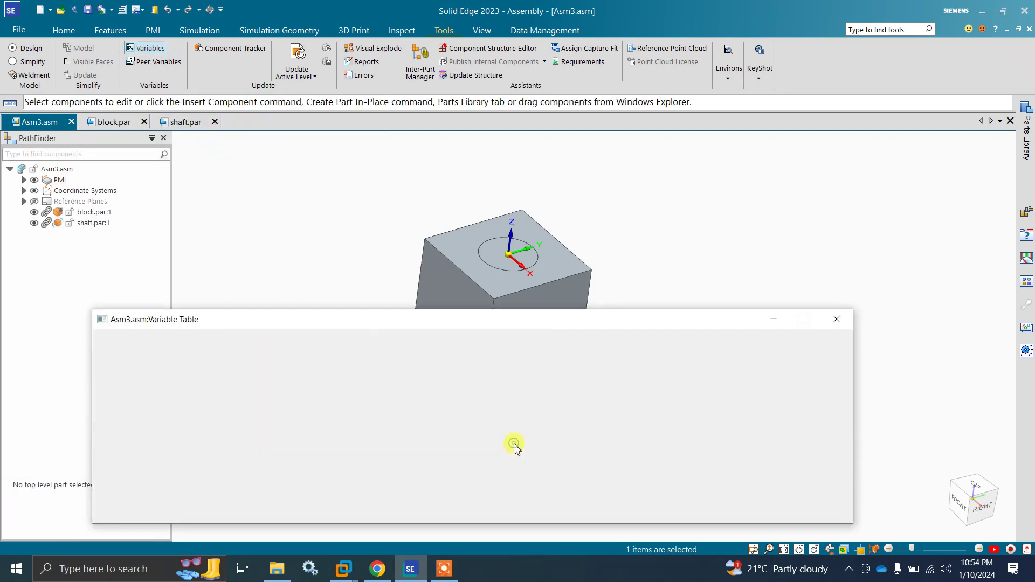
pyautogui.doubleClick(514, 442)
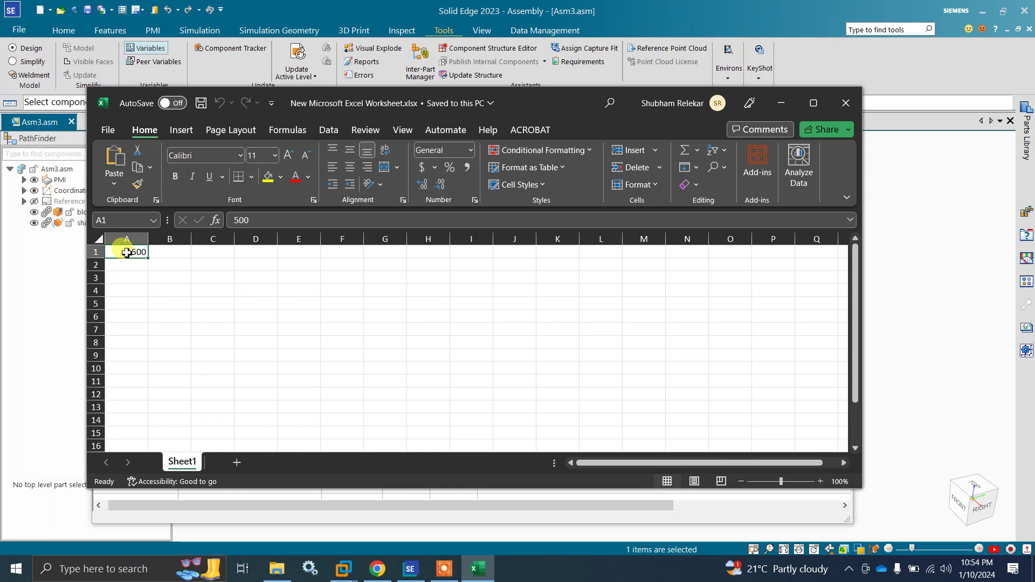
pyautogui.write('1000')
pyautogui.press('Return')
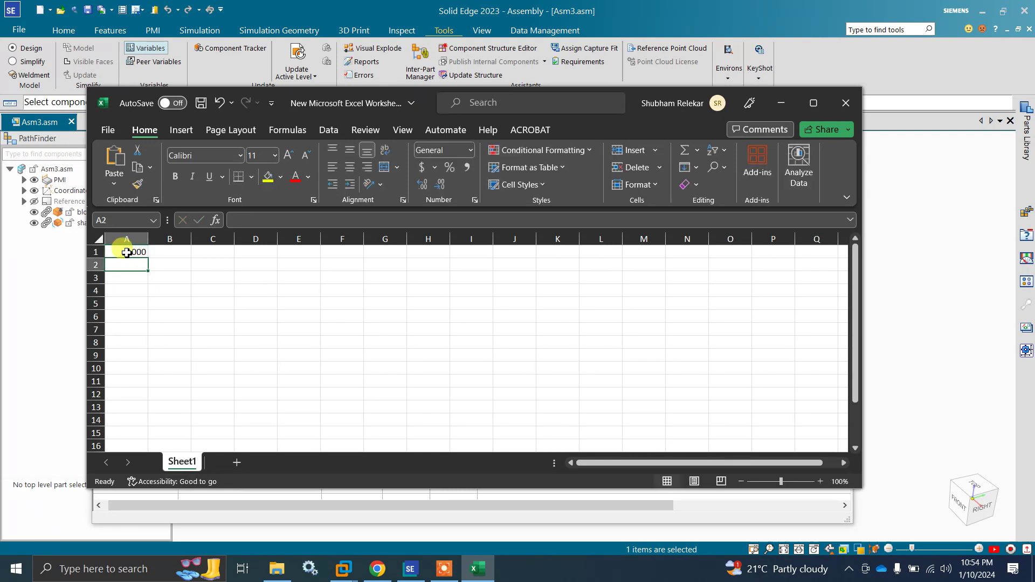
pyautogui.click(845, 102)
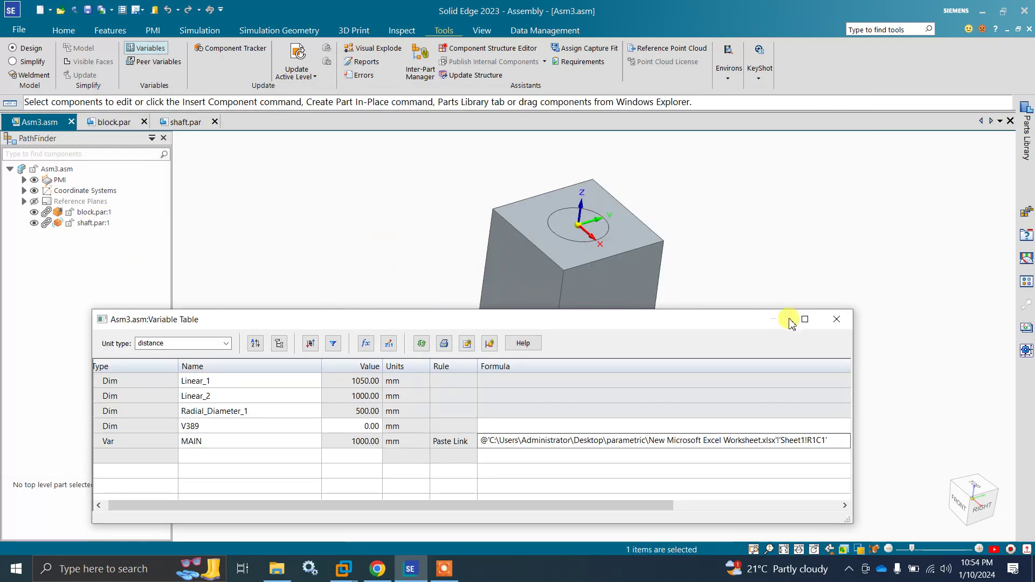
# - Close the assembly's variable table and examine the resized block and shaft from several angles, ending in the isometric view
pyautogui.click(834, 323)
pyautogui.moveTo(705, 275); pyautogui.dragTo(739, 223, button='middle')
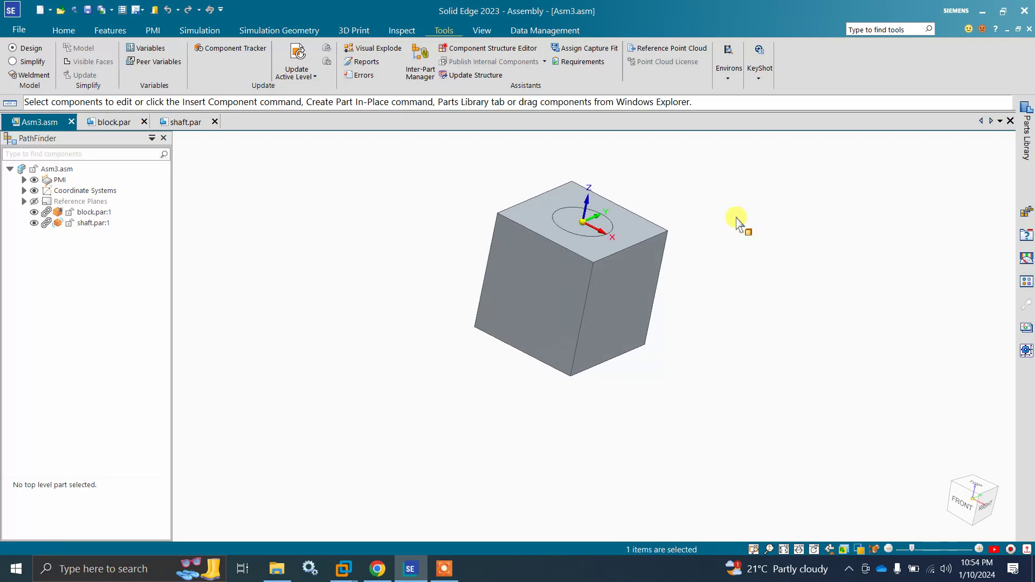
pyautogui.moveTo(737, 222); pyautogui.dragTo(605, 241, button='middle')
pyautogui.scroll(3, 667, 286)
pyautogui.scroll(-2, 651, 242)
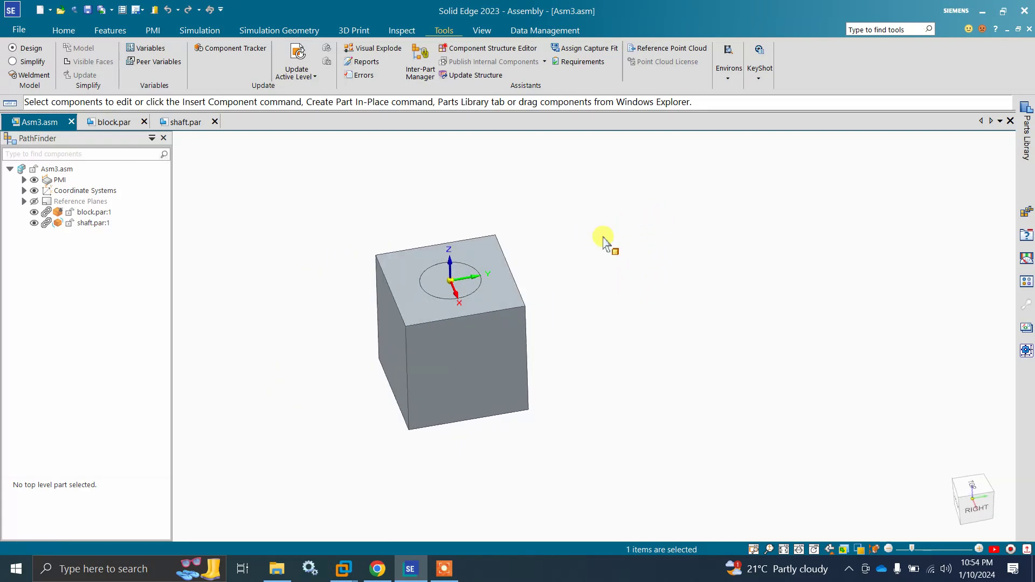
pyautogui.hotkey('ctrl', 'i')
pyautogui.scroll(-3, 672, 234)
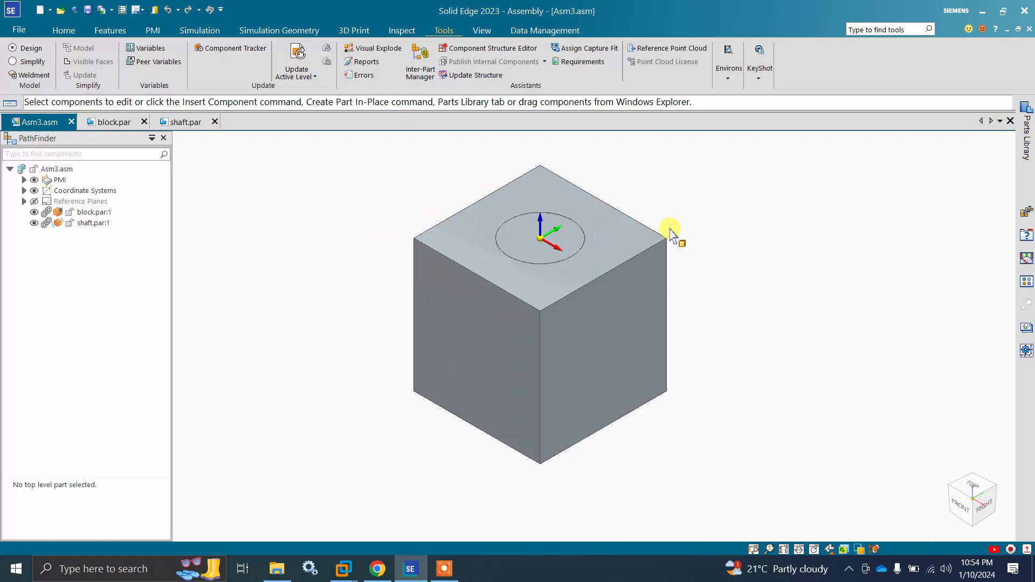